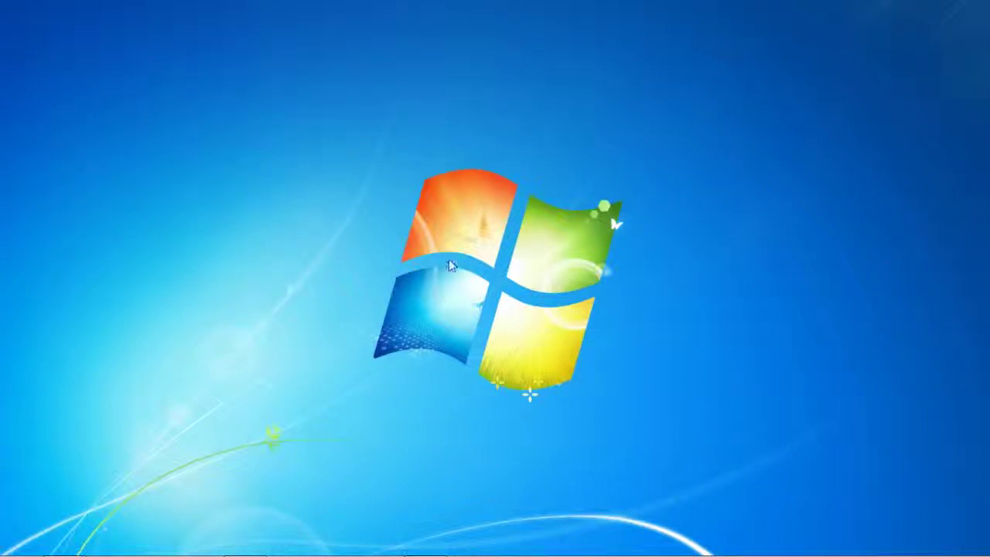
Switch to Chrome and search Google for "ubersuggest"
mouse_move(317, 552)
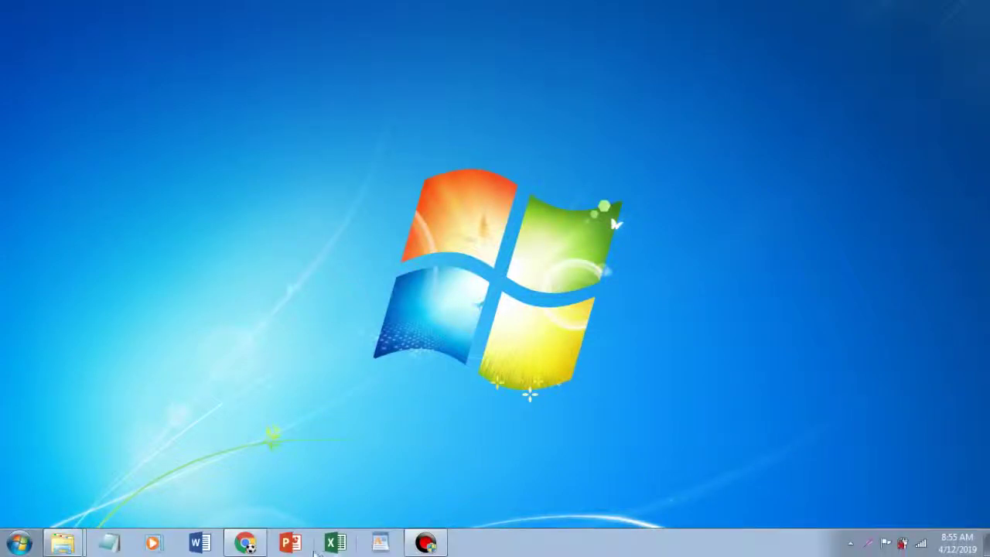
left_click(248, 543)
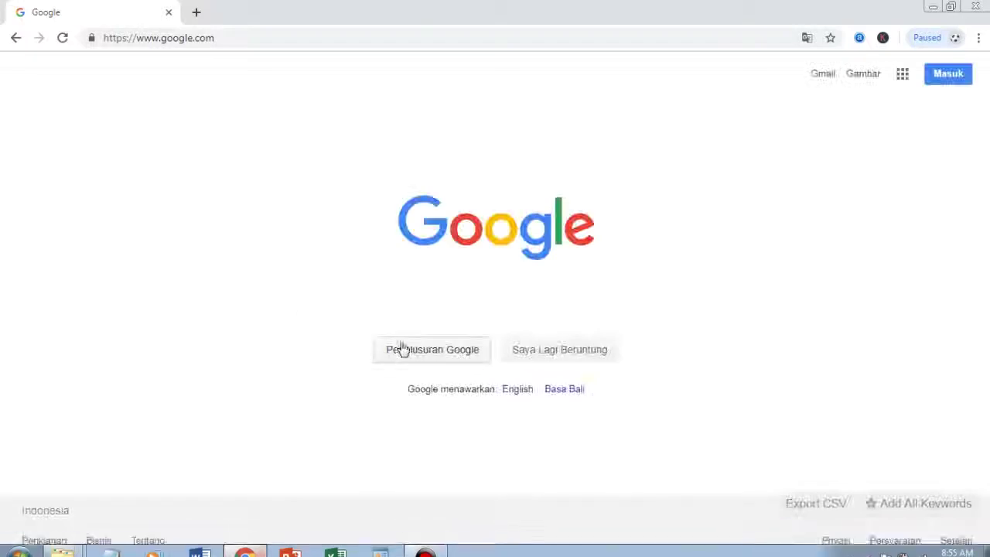
left_click(424, 299)
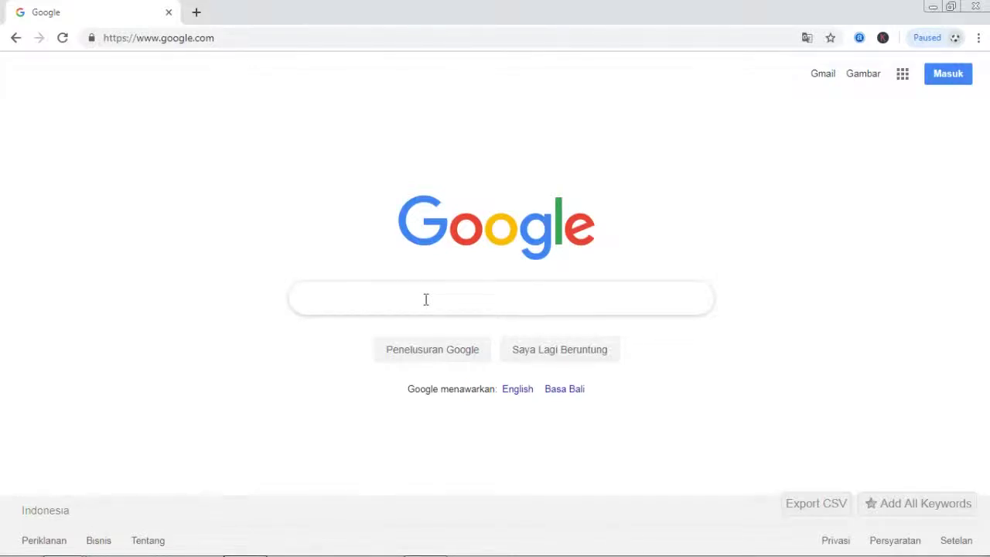
type("uber")
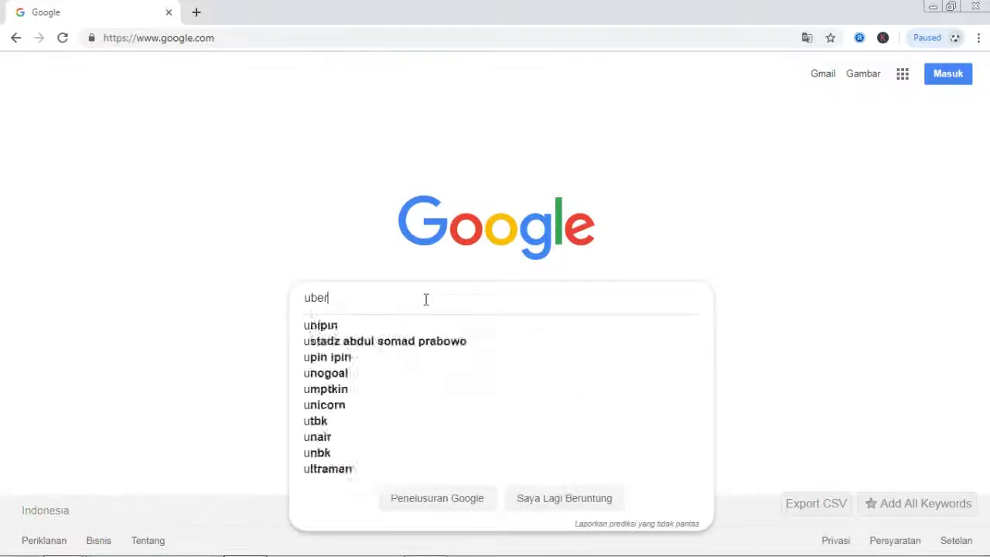
type("sugg")
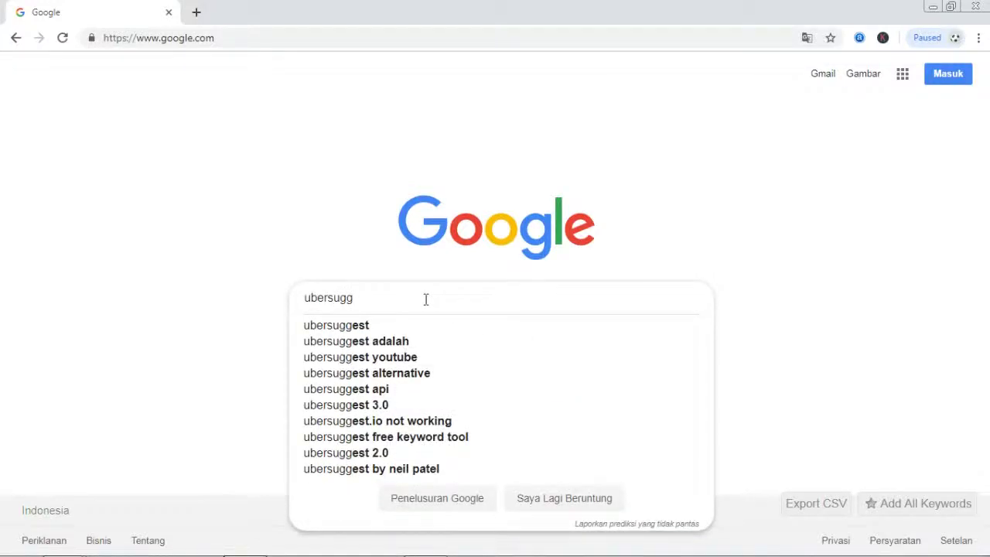
key("Down")
key("Return")
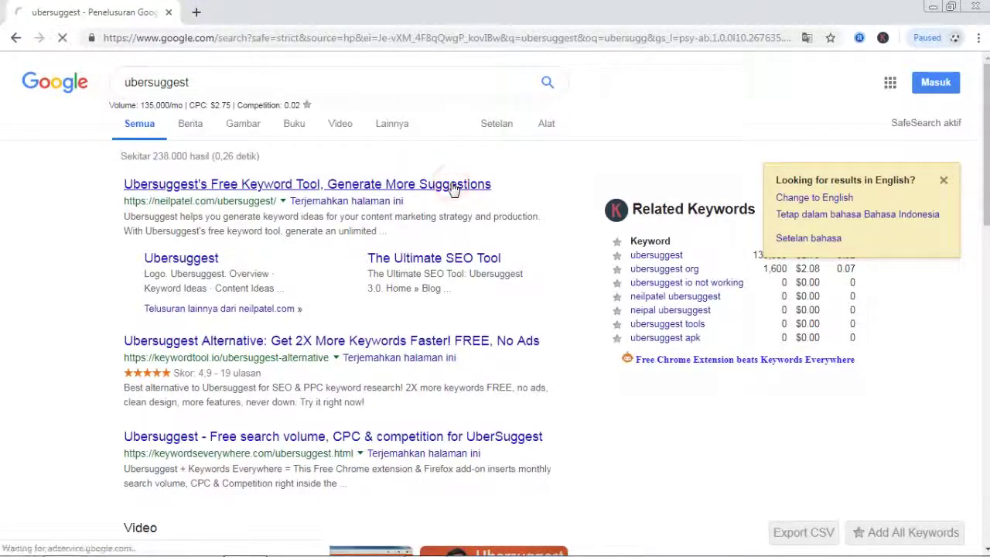
Open the neilpatel.com Ubersuggest result and dismiss the prize wheel, notification request and traffic quiz pop-ups
left_click(454, 187)
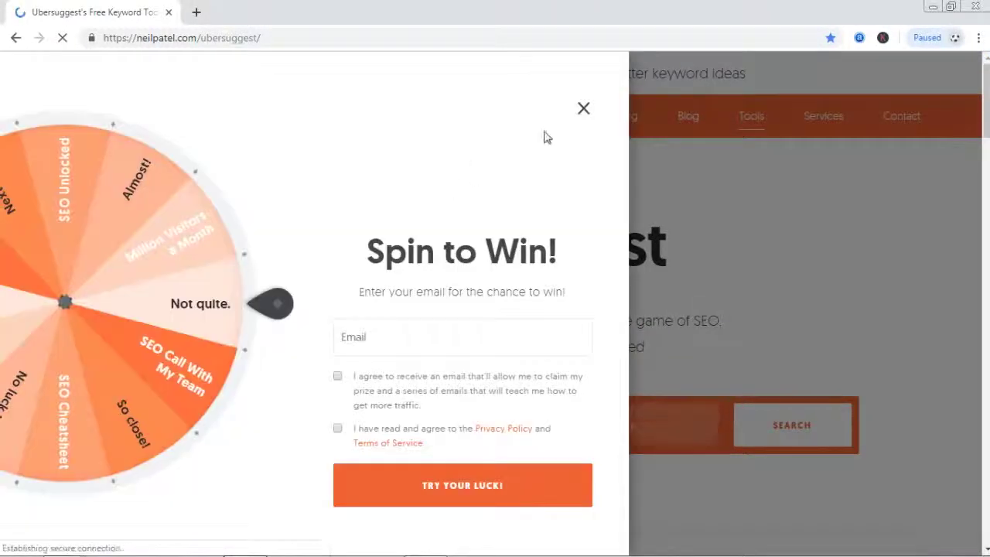
left_click(584, 109)
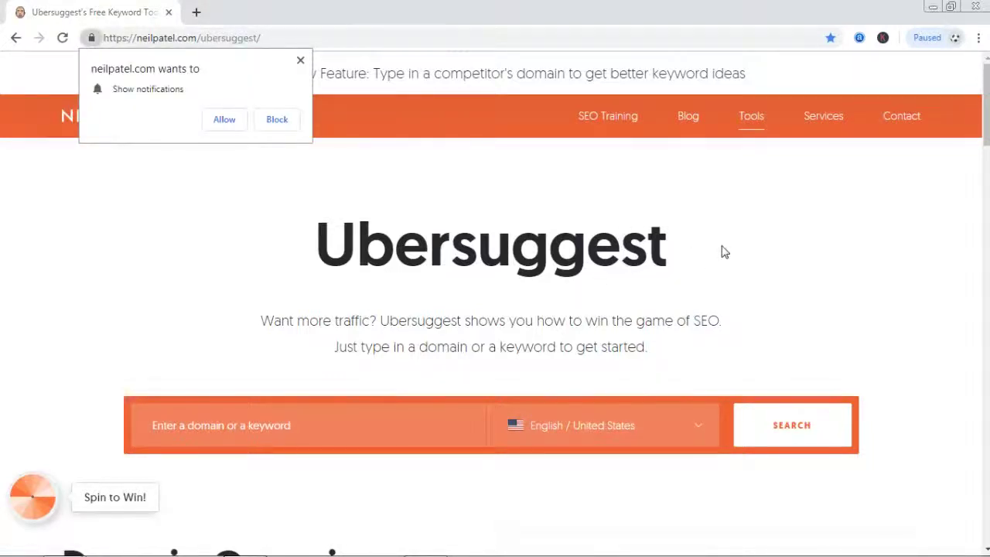
left_click(301, 60)
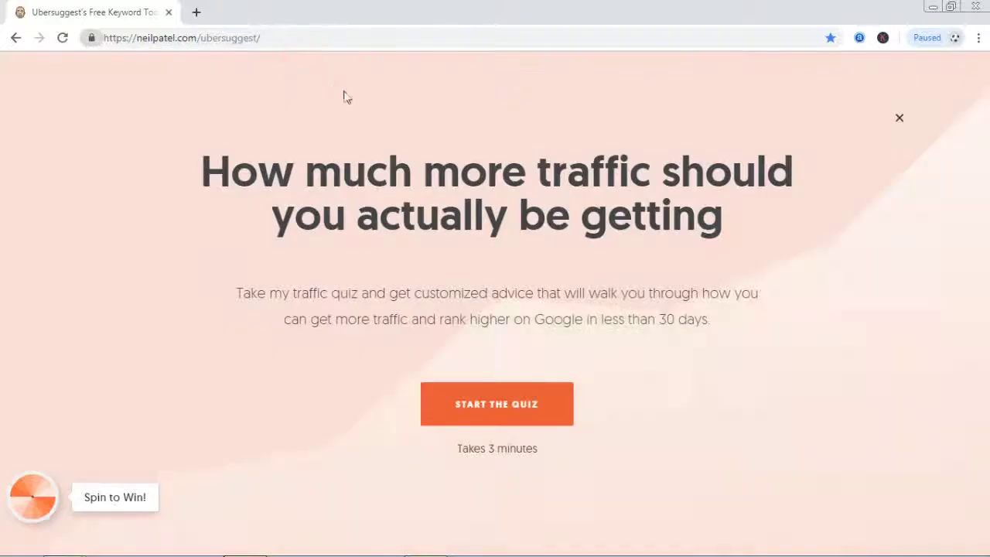
left_click(899, 119)
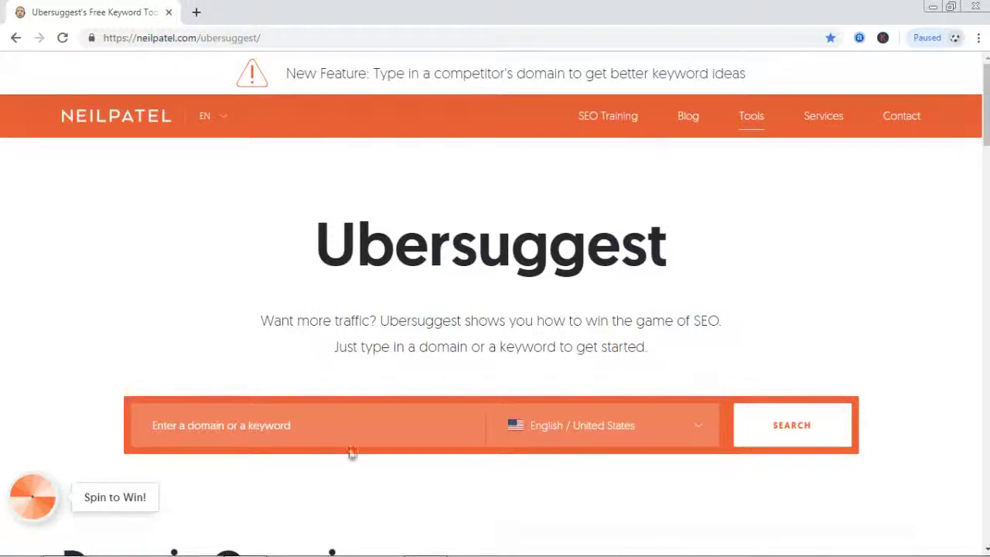
Set the keyword search's language and country to Indonesian / Indonesia
scroll(452, 373, "down", 2)
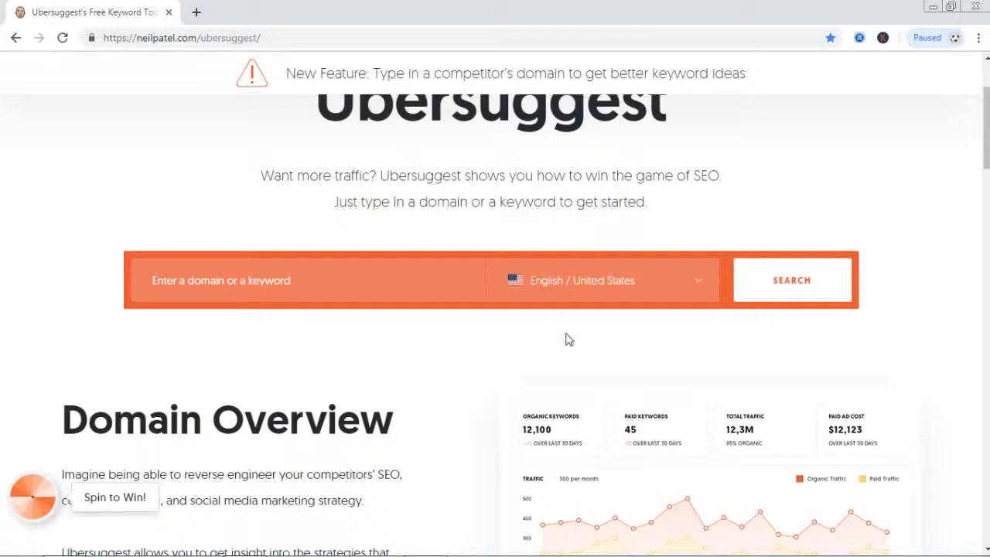
left_click(628, 293)
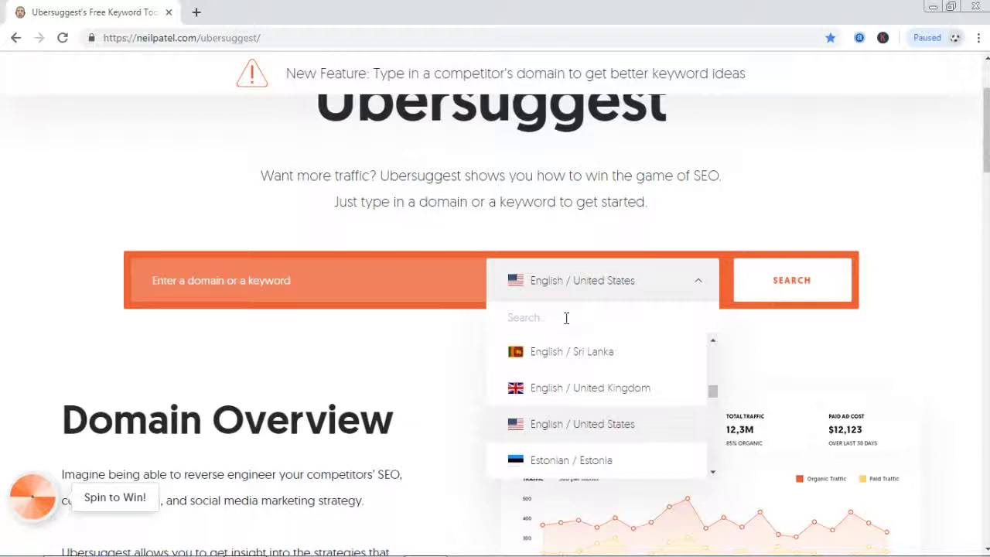
type("indonesia")
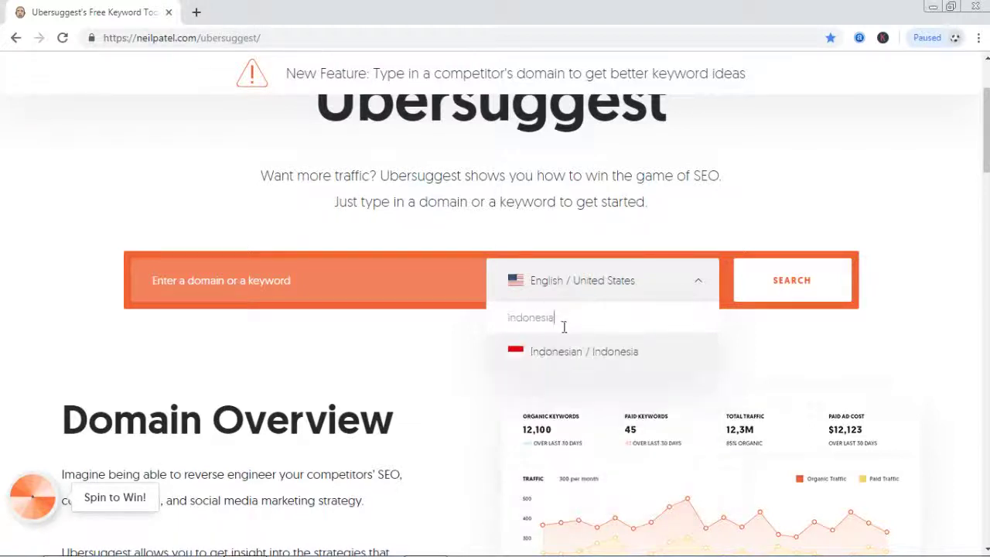
left_click(553, 352)
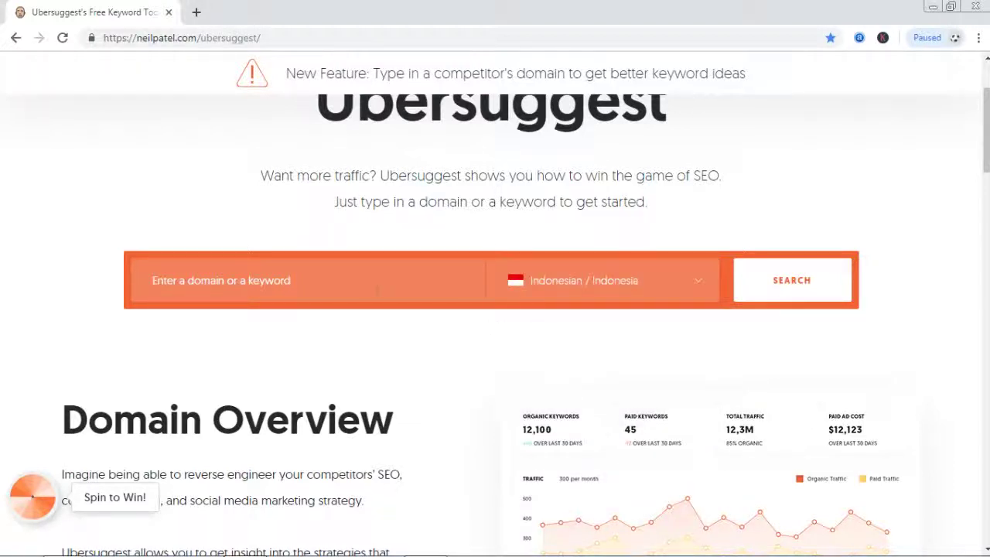
Enter "powerpoint" as the keyword and run the Ubersuggest search
left_click(354, 276)
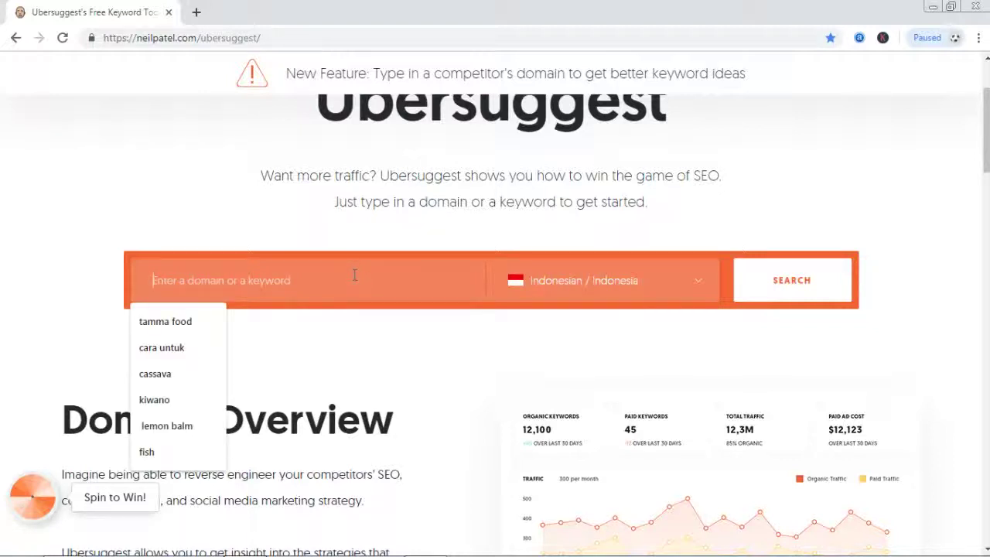
left_click(274, 209)
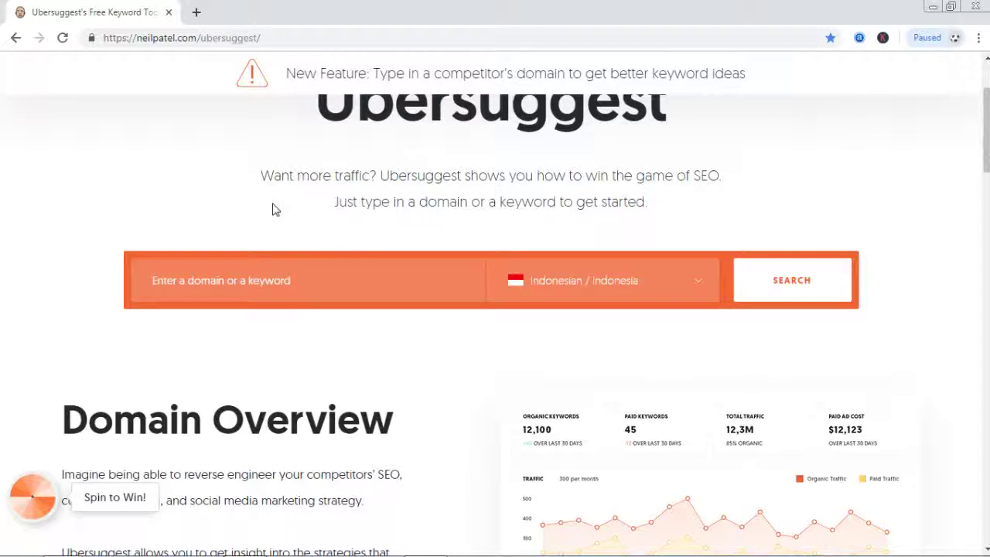
left_click(268, 277)
type("po")
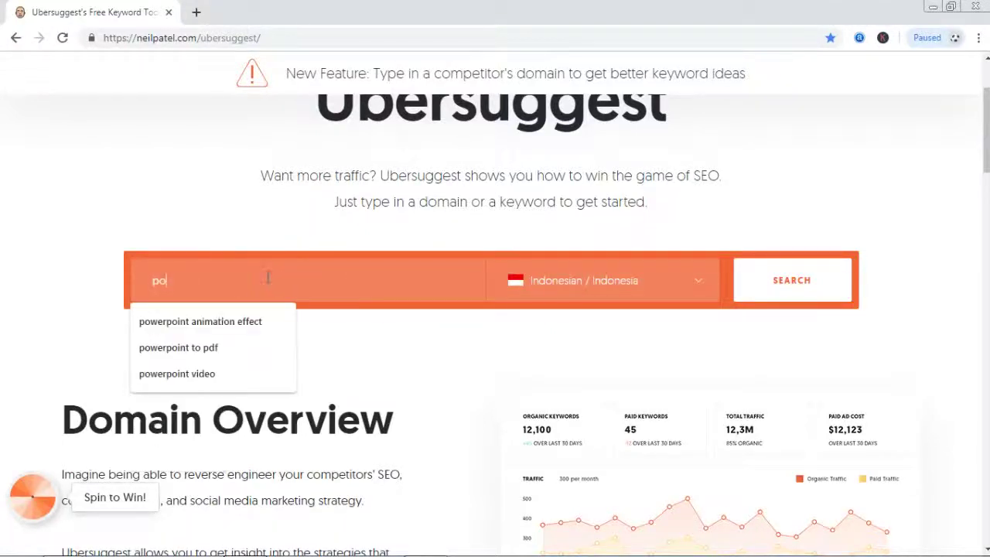
type("werpoint")
left_click(810, 281)
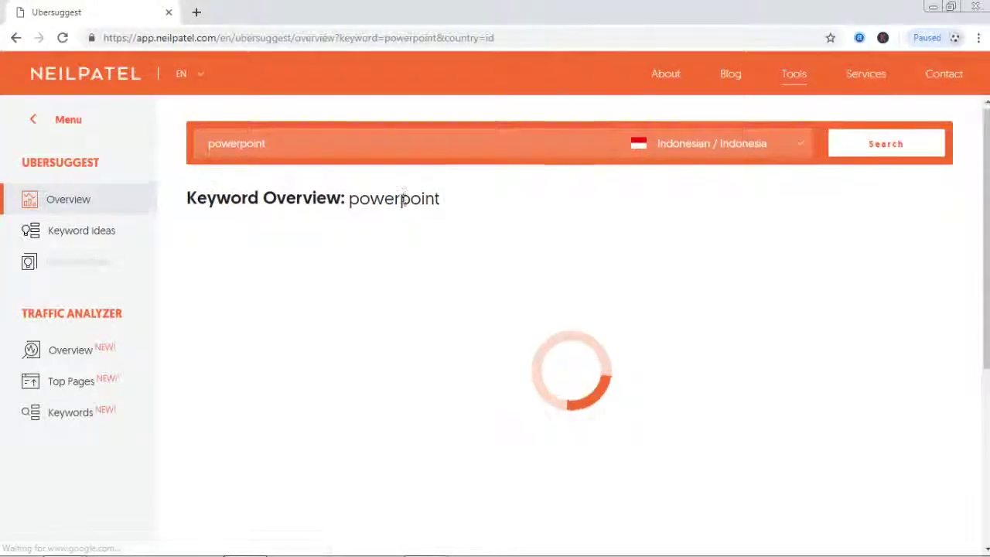
scroll(403, 203, "down", 3)
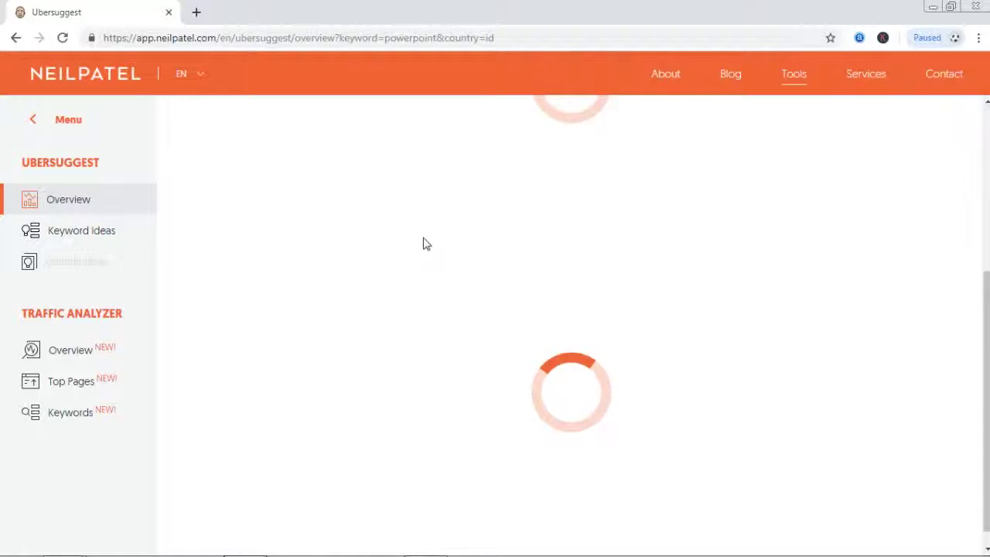
scroll(433, 240, "up", 3)
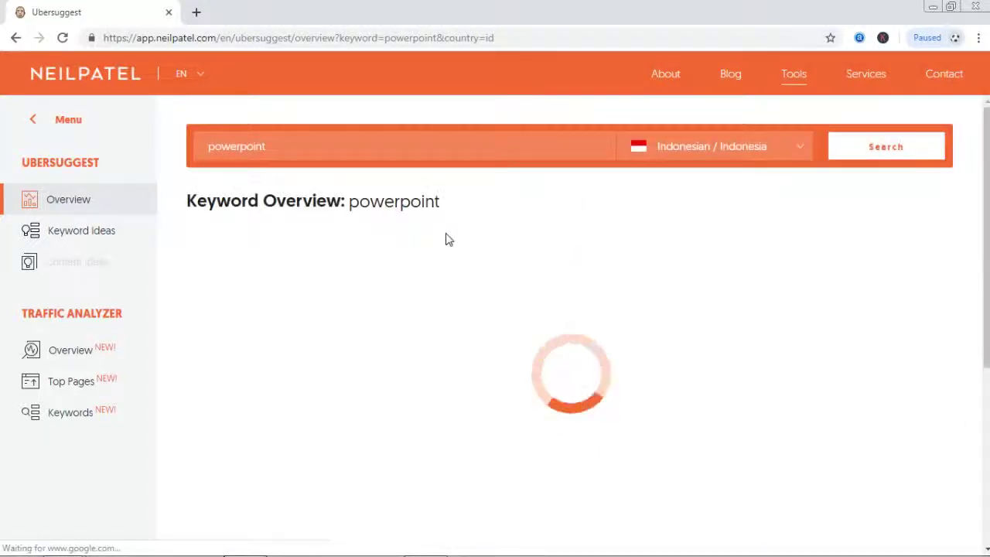
scroll(446, 240, "down", 2)
scroll(447, 240, "up", 2)
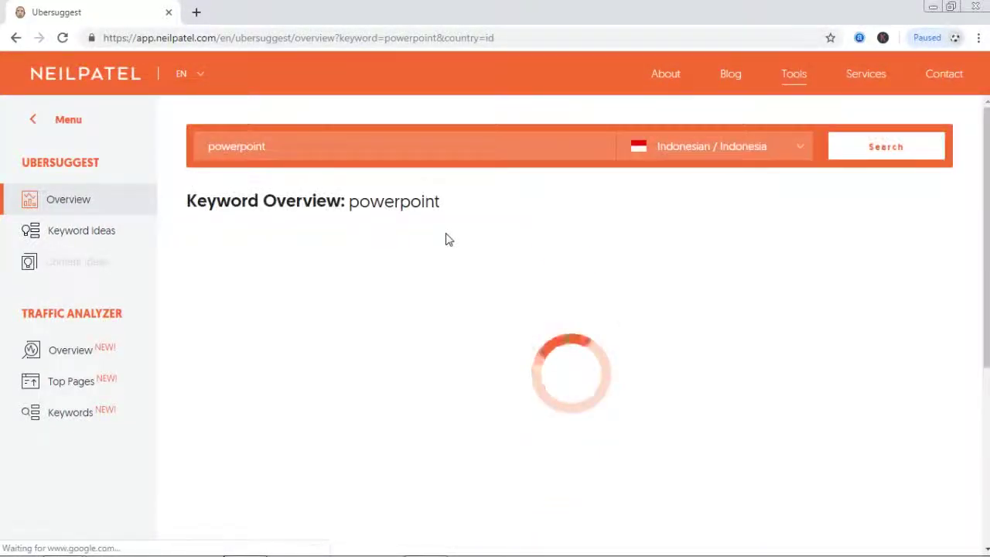
scroll(446, 240, "down", 3)
scroll(446, 240, "up", 3)
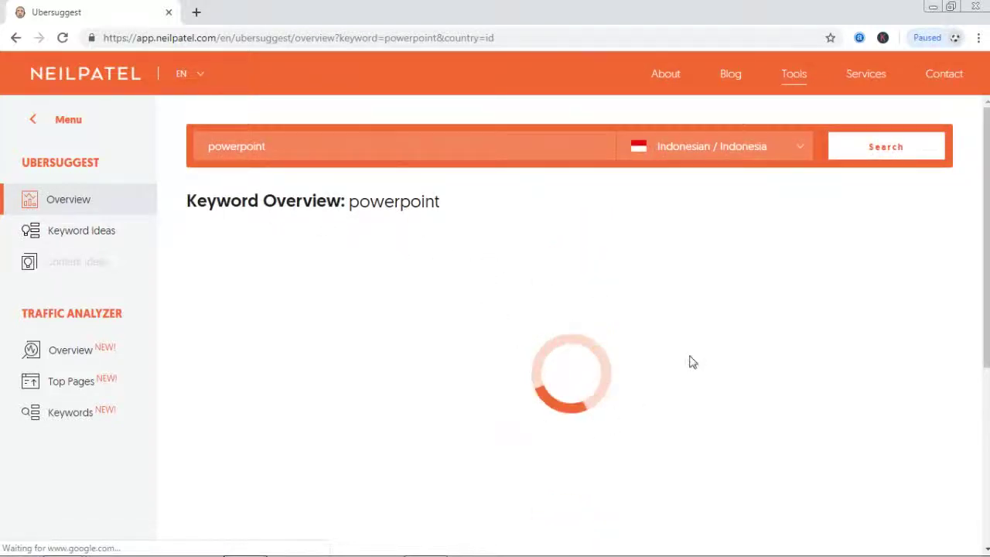
scroll(510, 330, "down", 4)
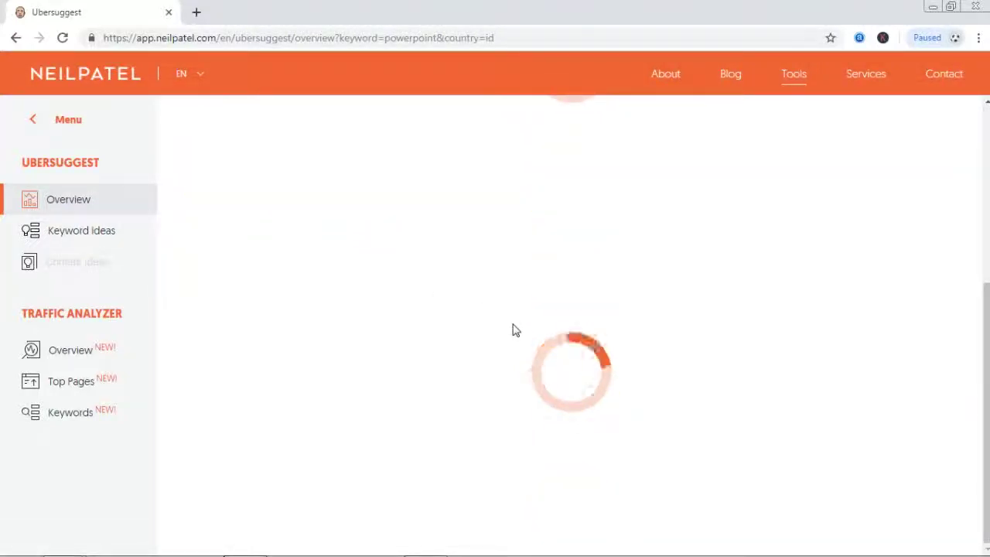
scroll(513, 329, "up", 4)
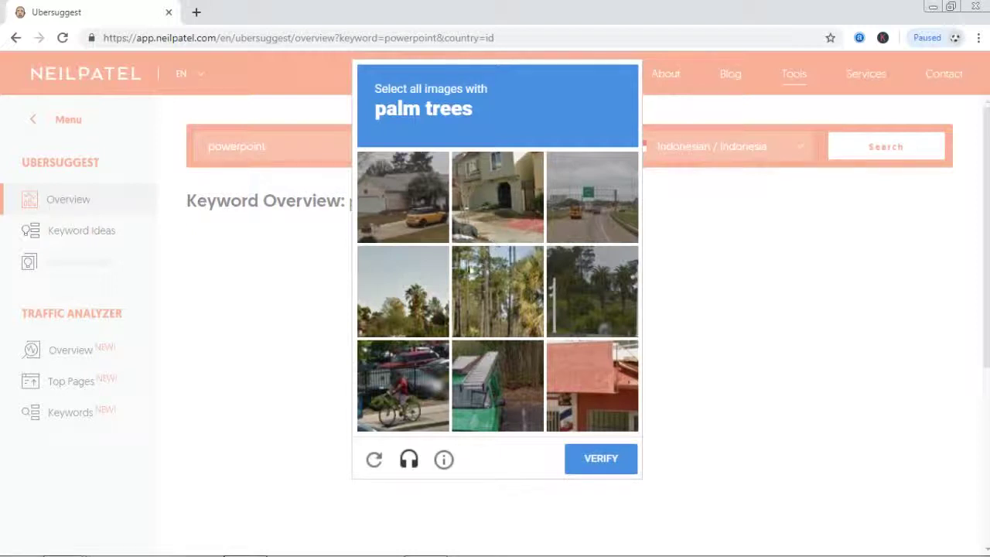
Select the images with palm trees in the CAPTCHA and submit them for verification
left_click(425, 302)
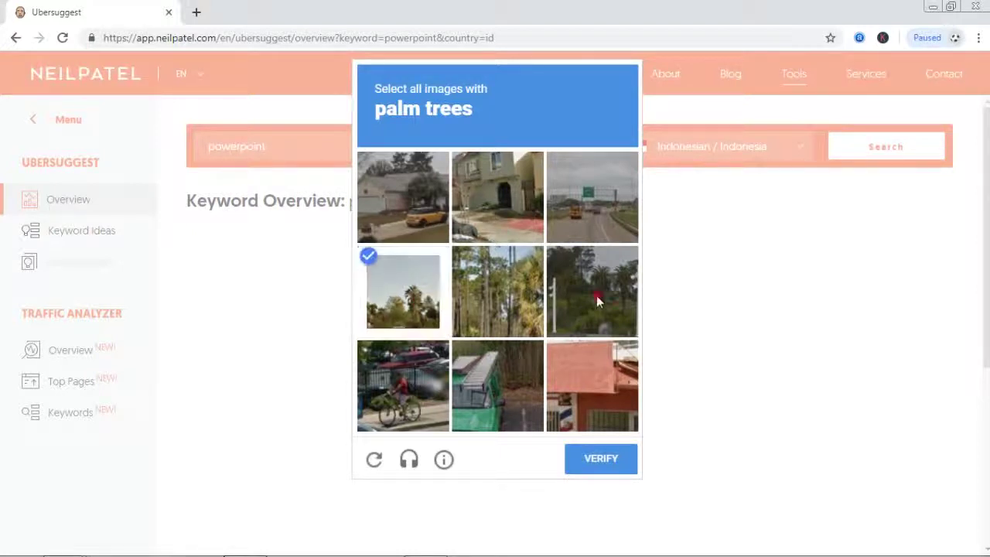
left_click(597, 295)
left_click(411, 181)
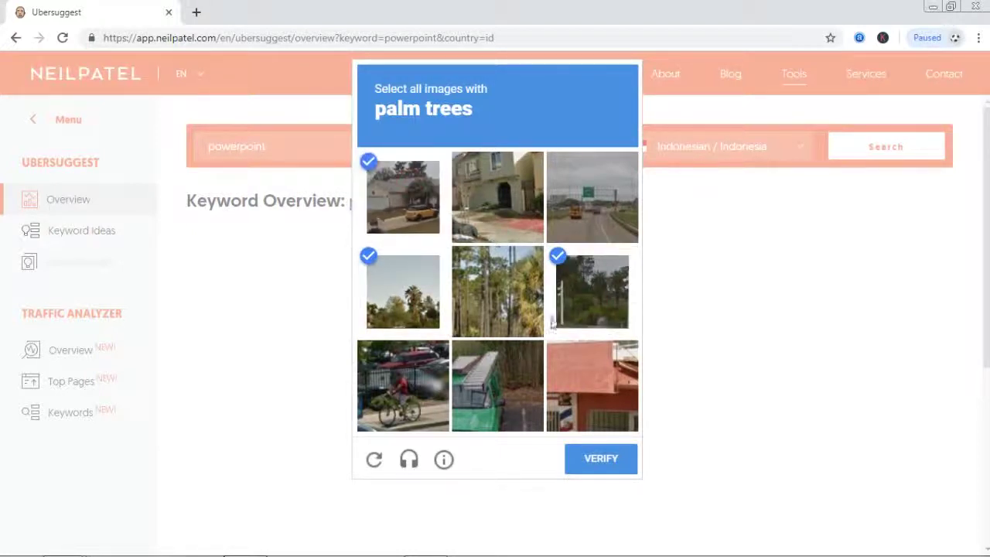
left_click(596, 464)
left_click(595, 458)
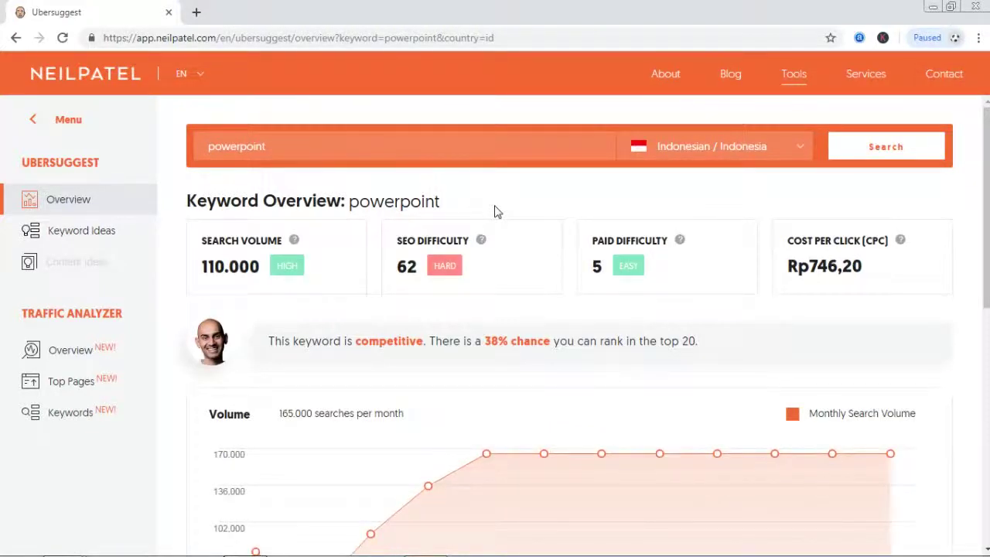
Open the full list of keyword ideas for "powerpoint" and look through the suggestions
scroll(497, 212, "down", 7)
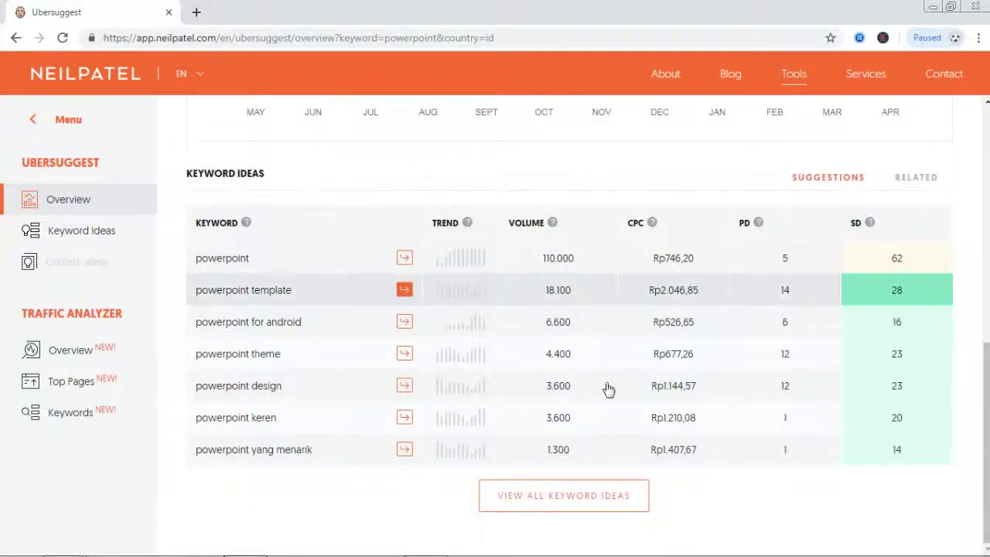
left_click(571, 510)
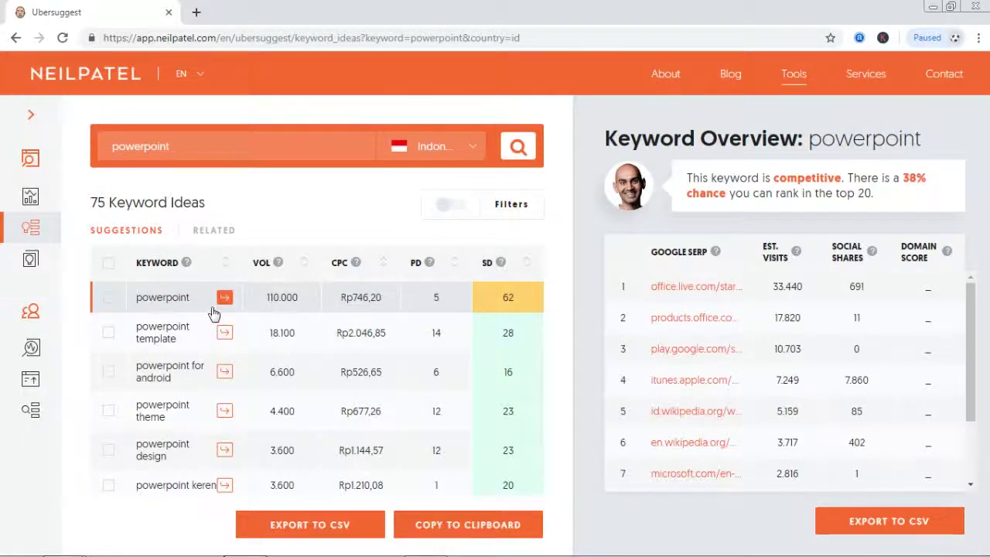
scroll(205, 323, "down", 1)
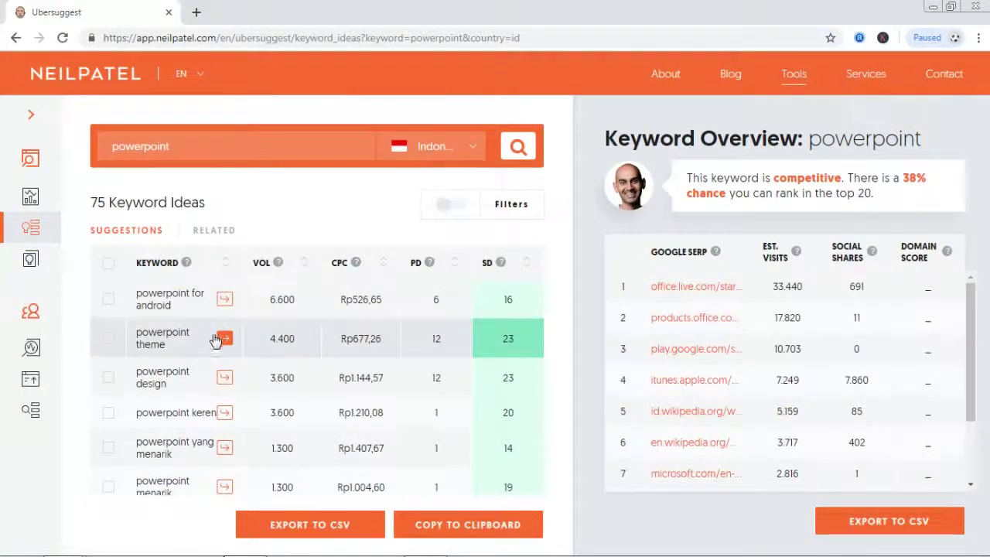
scroll(216, 341, "down", 2)
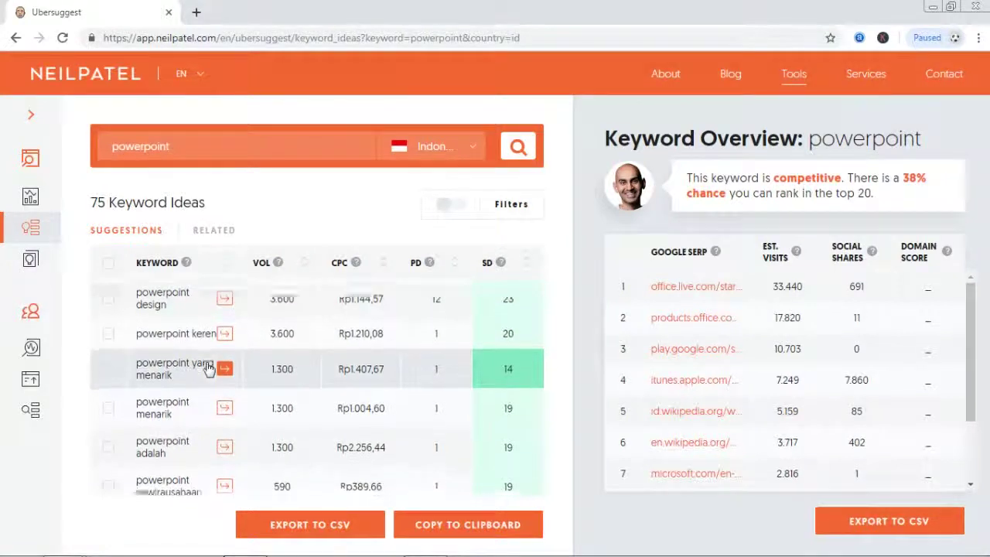
scroll(209, 369, "down", 2)
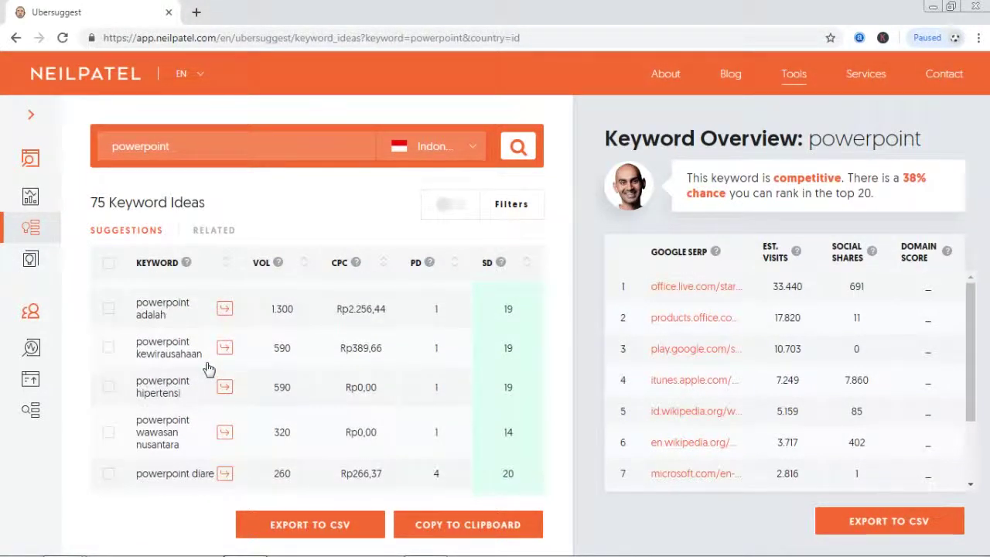
scroll(209, 369, "up", 5)
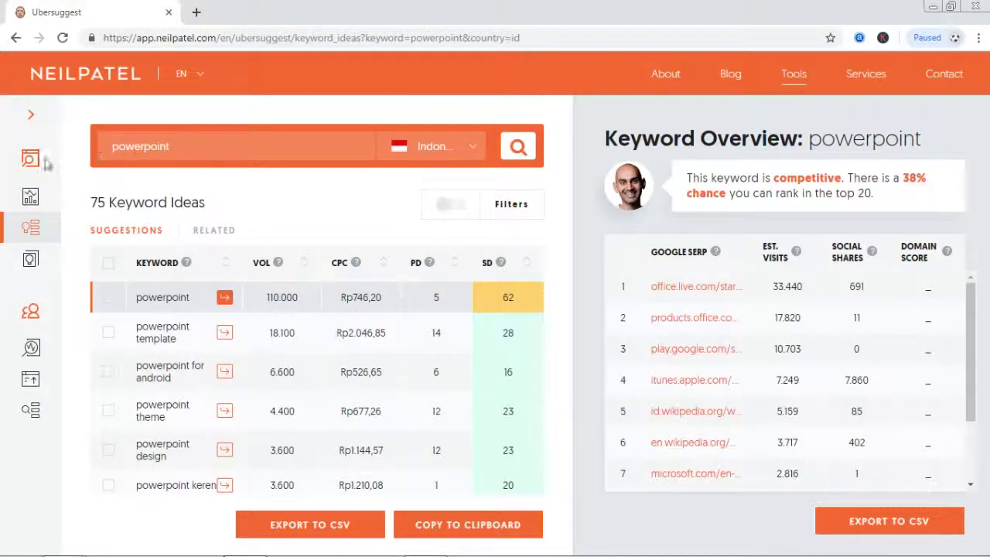
Extend the keyword to "cara powerpoint" and run the keyword ideas search
left_click(114, 146)
type("cara")
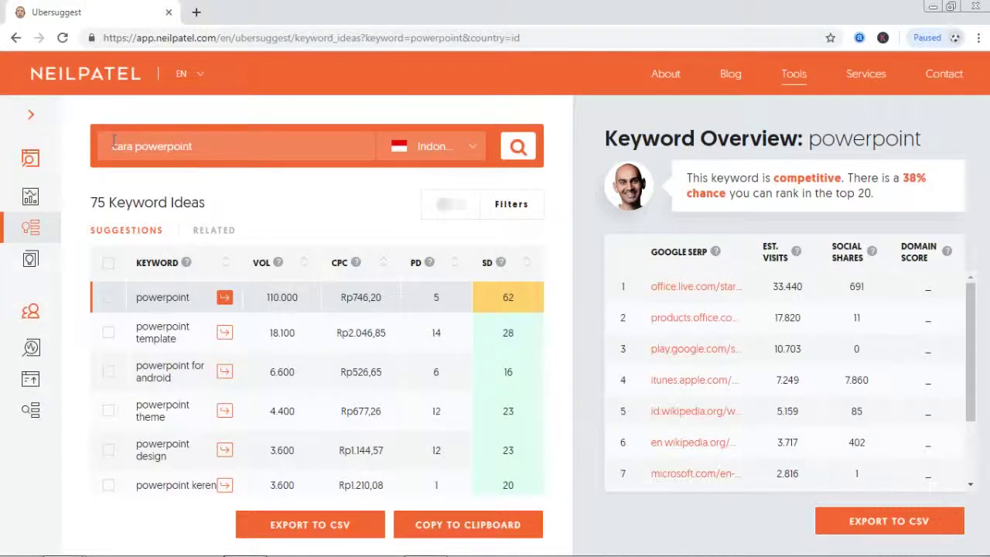
left_click(518, 149)
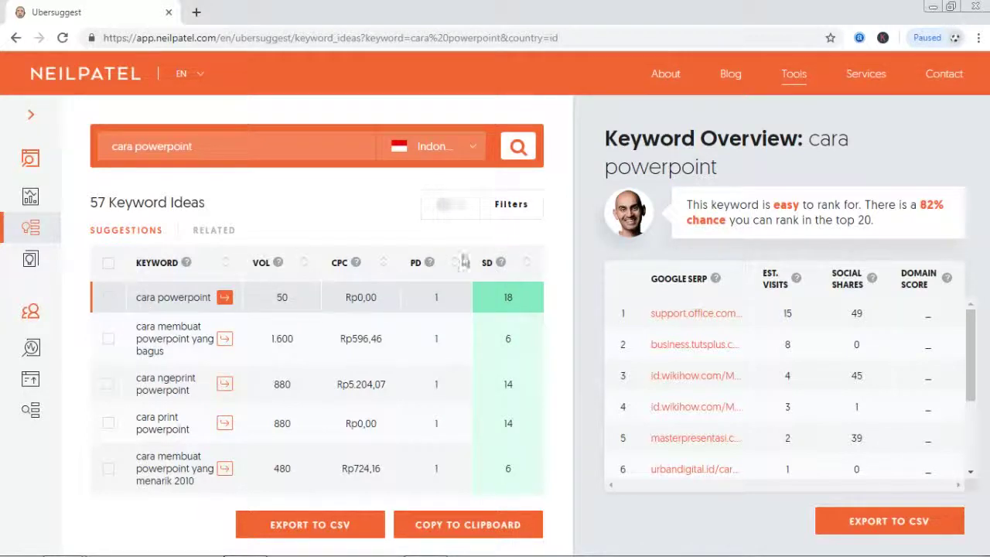
Export the "cara powerpoint" keyword ideas to CSV and show the downloaded file in its folder
left_click(307, 524)
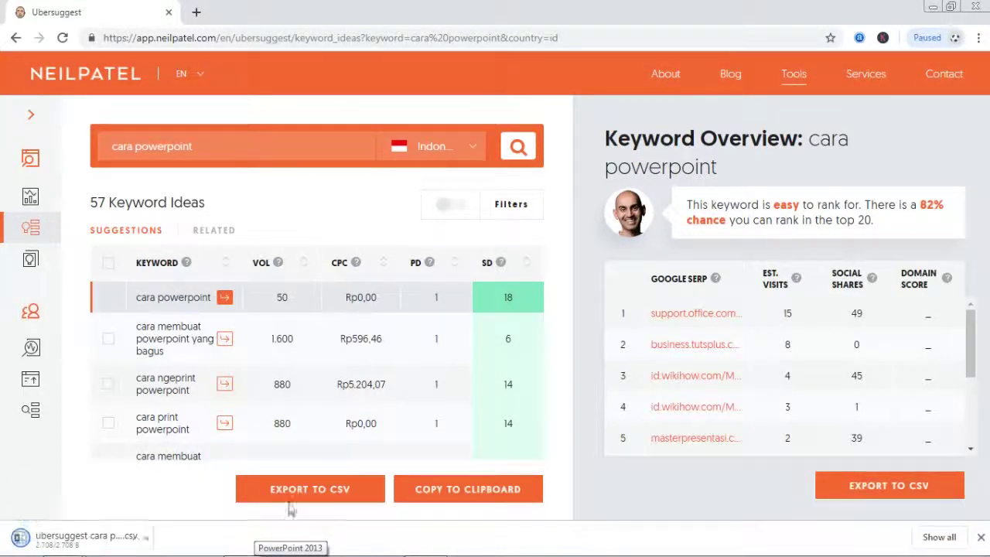
right_click(95, 540)
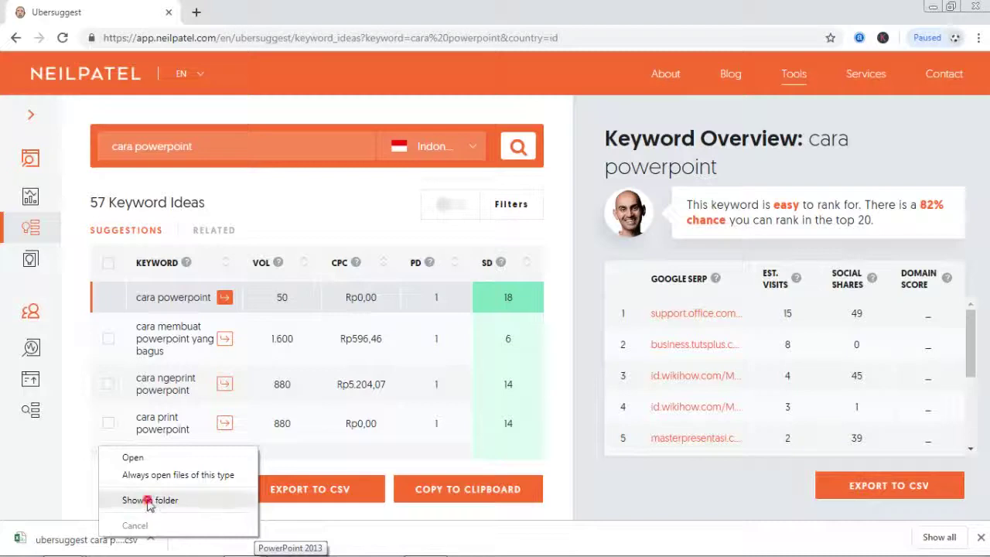
left_click(124, 499)
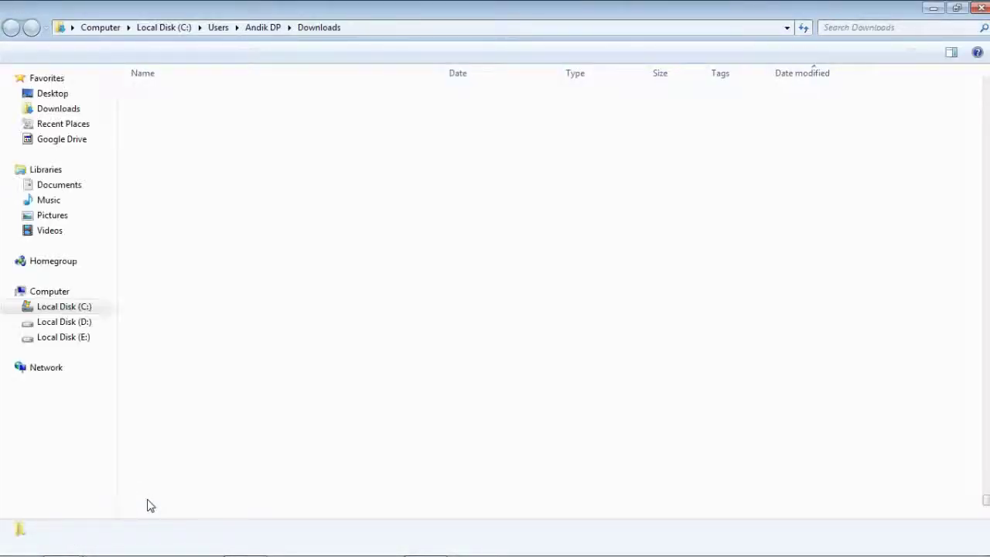
Paste the exported "ubersuggest cara powerpoint.csv" file into the Videos library and open it in Excel
left_click(65, 231)
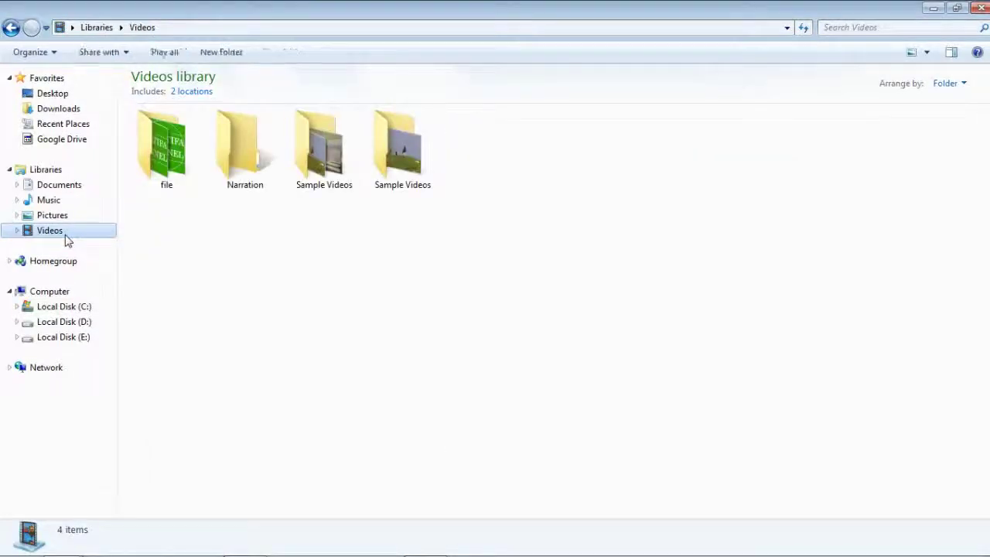
left_click(617, 342)
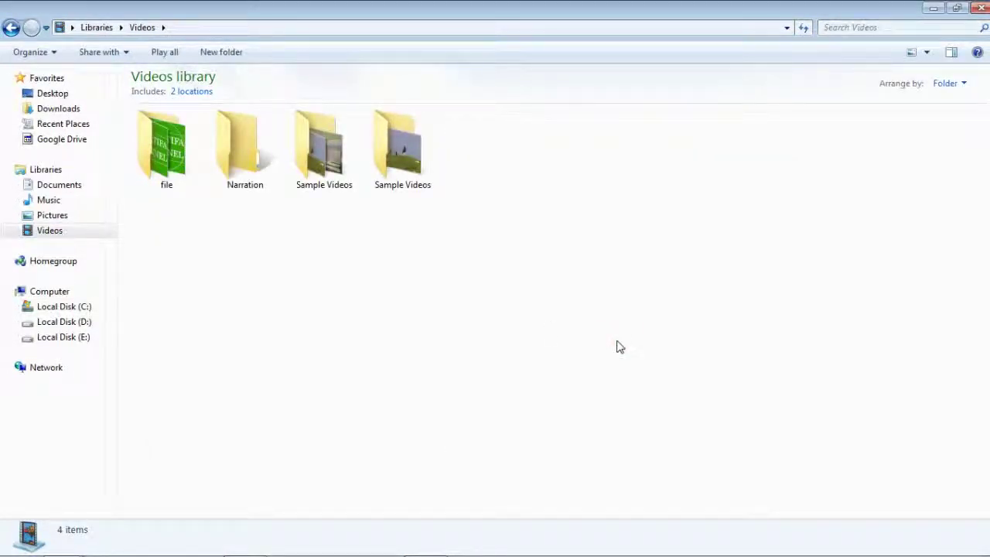
key("ctrl+v")
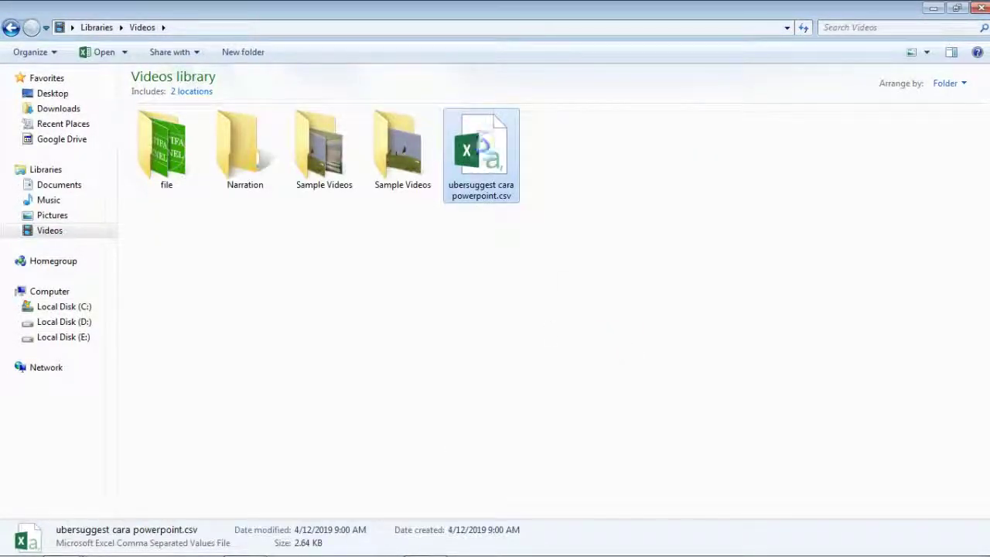
right_click(484, 149)
left_click(510, 157)
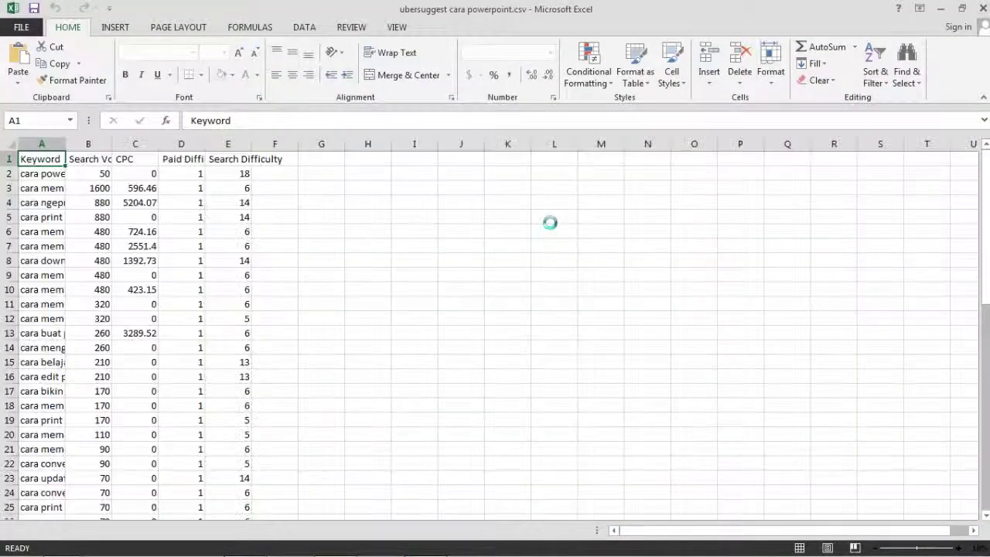
Auto-fit the widths of all columns in the sheet to their contents
left_click(551, 218)
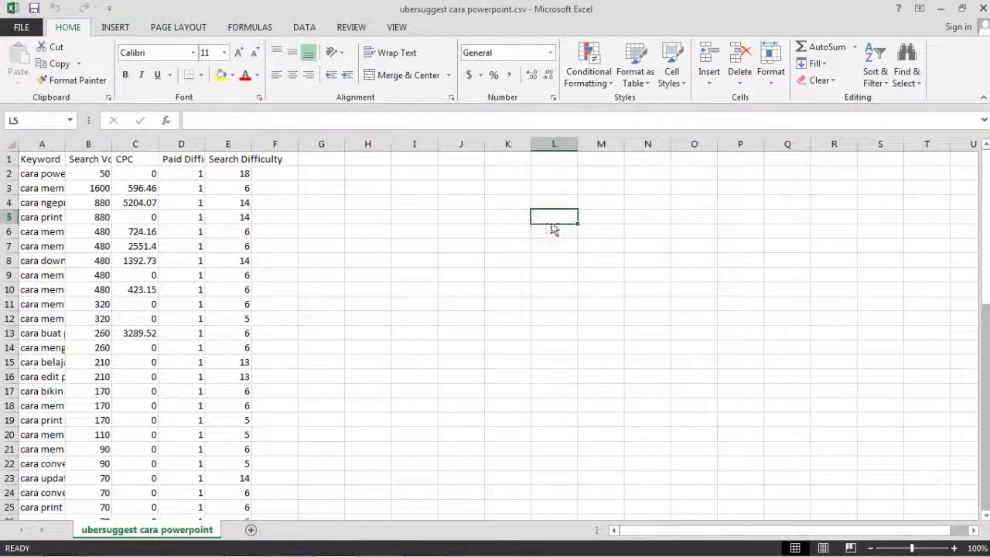
key("ctrl+a")
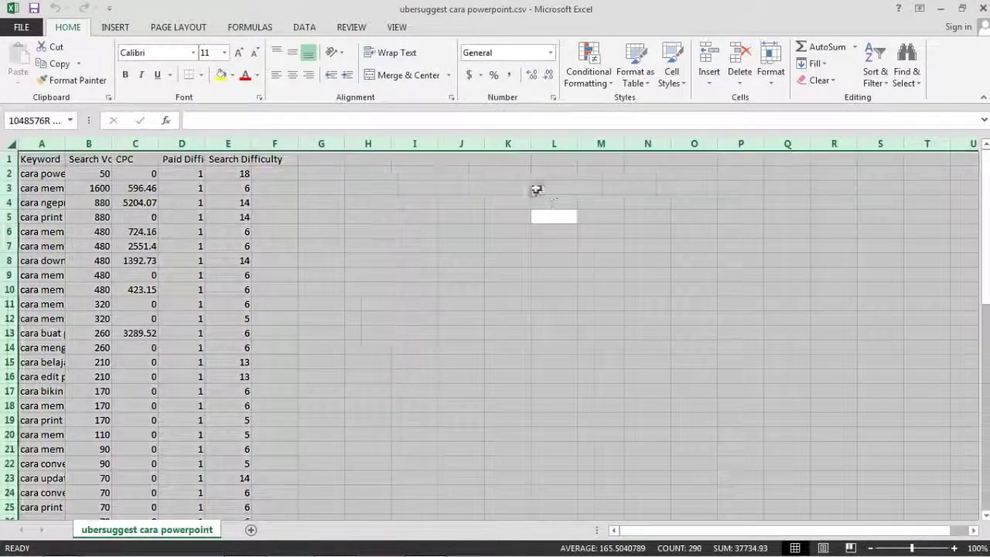
double_click(481, 145)
left_click(481, 144)
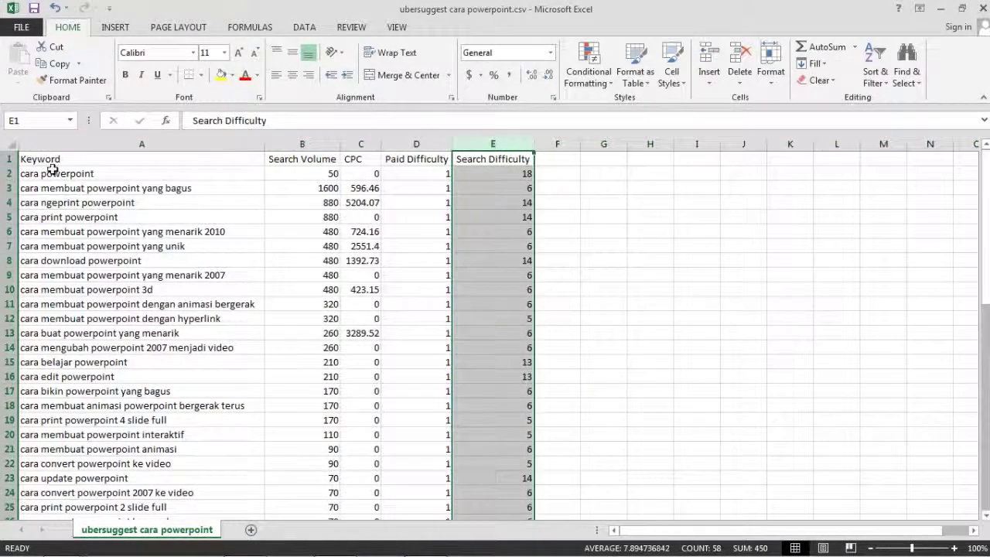
Add filters to the header row of the keyword table, from Keyword to Search Difficulty
left_click_drag(170, 159, 533, 178)
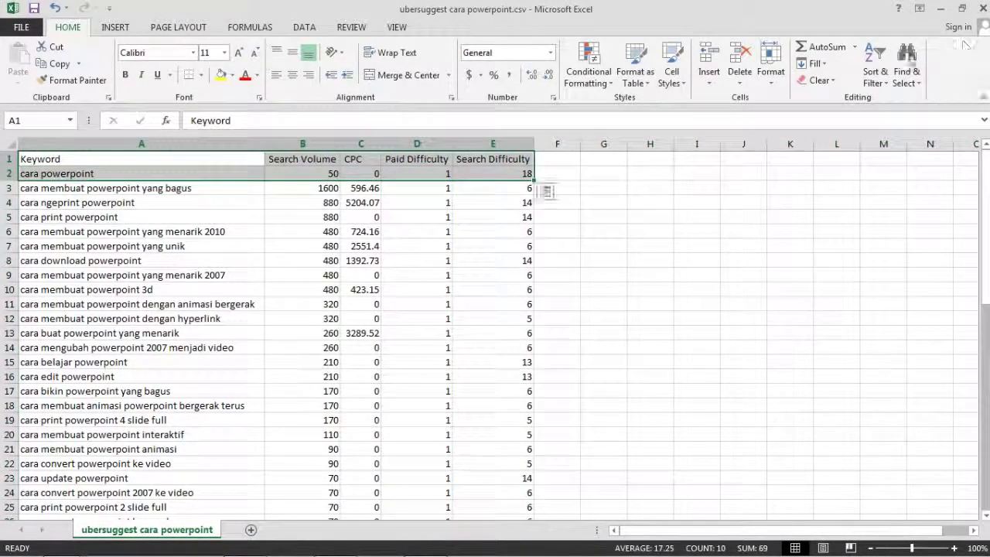
left_click(875, 72)
left_click(886, 147)
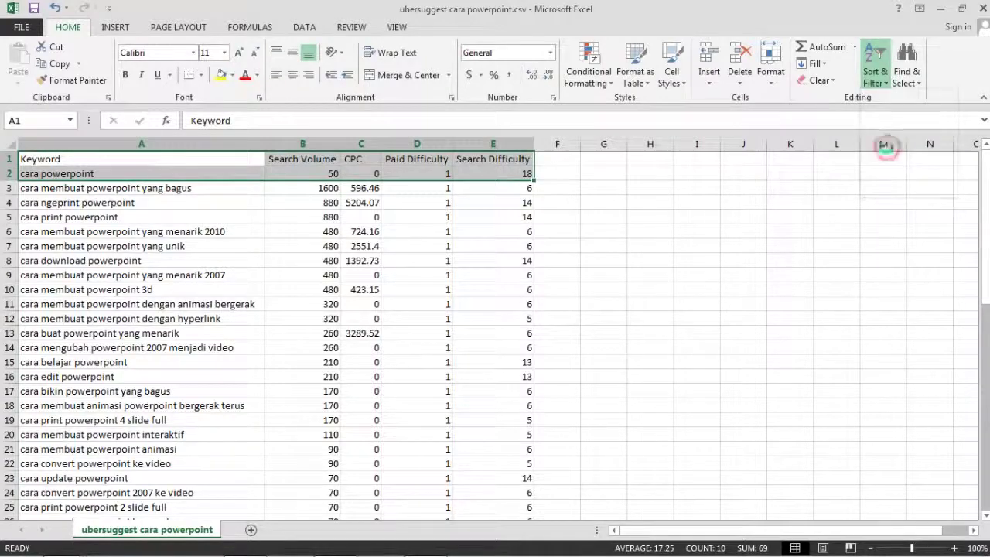
left_click(358, 260)
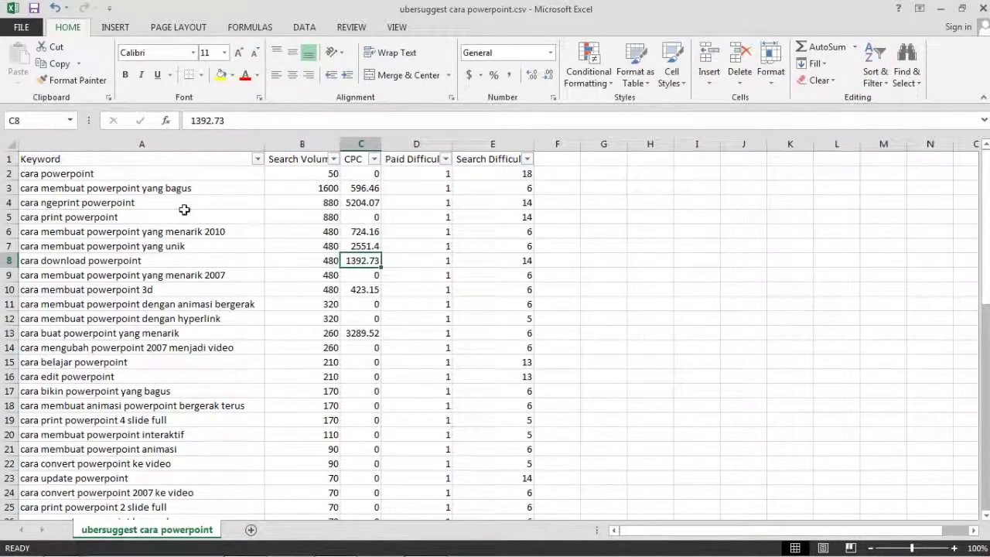
Examine the first keywords and their search volumes, from "cara powerpoint" to "cara ngeprint powerpoint"
scroll(184, 212, "down", 3)
scroll(181, 246, "up", 3)
left_click_drag(37, 178, 190, 174)
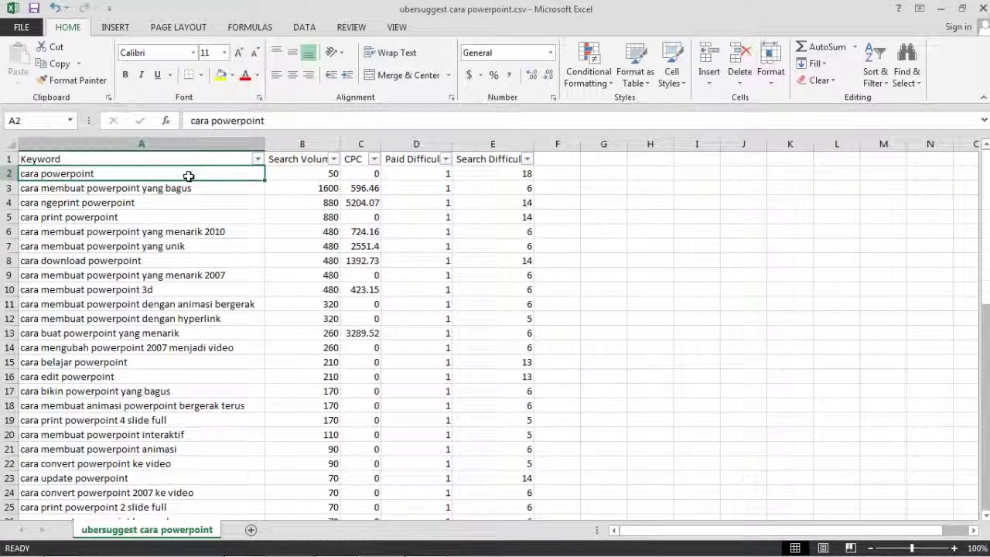
left_click(48, 191)
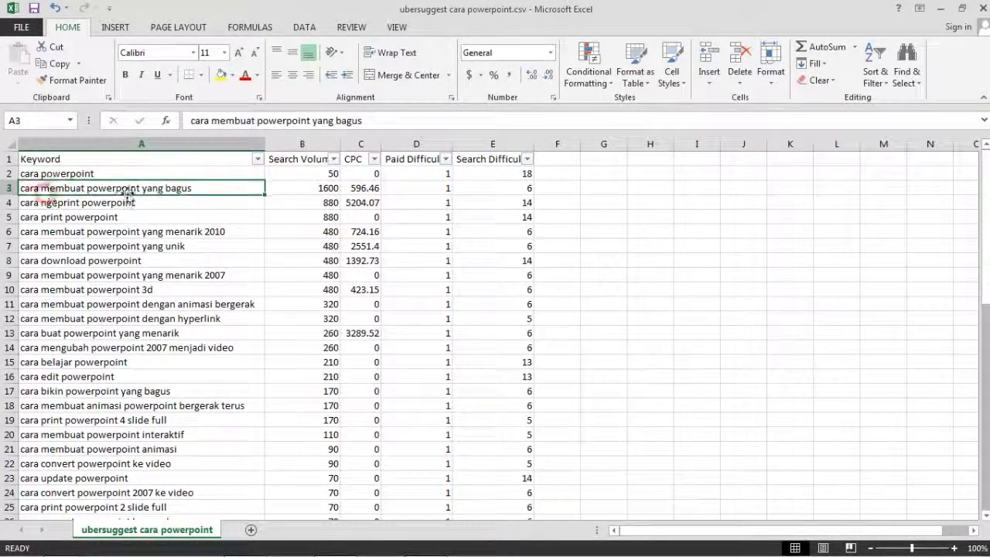
left_click(331, 188)
double_click(334, 188)
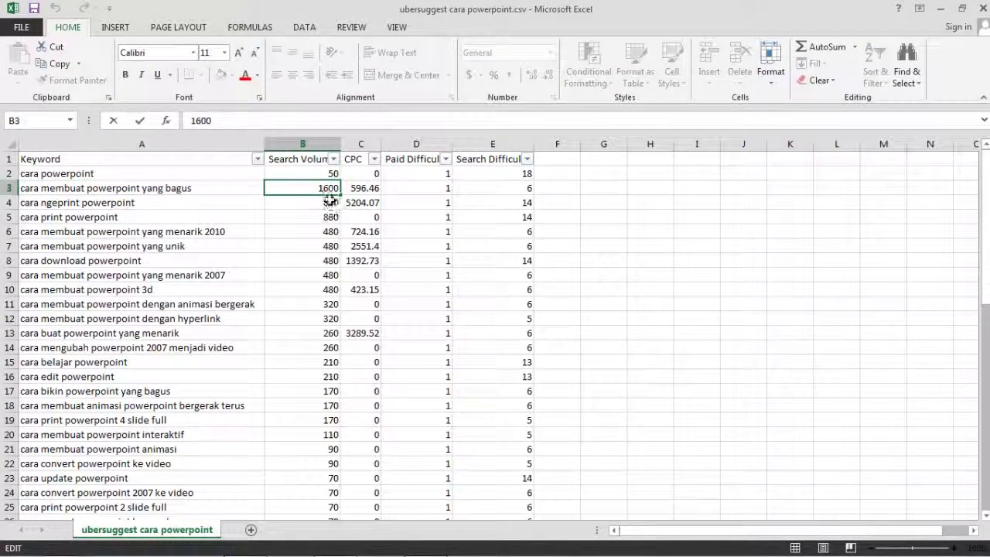
left_click(50, 190)
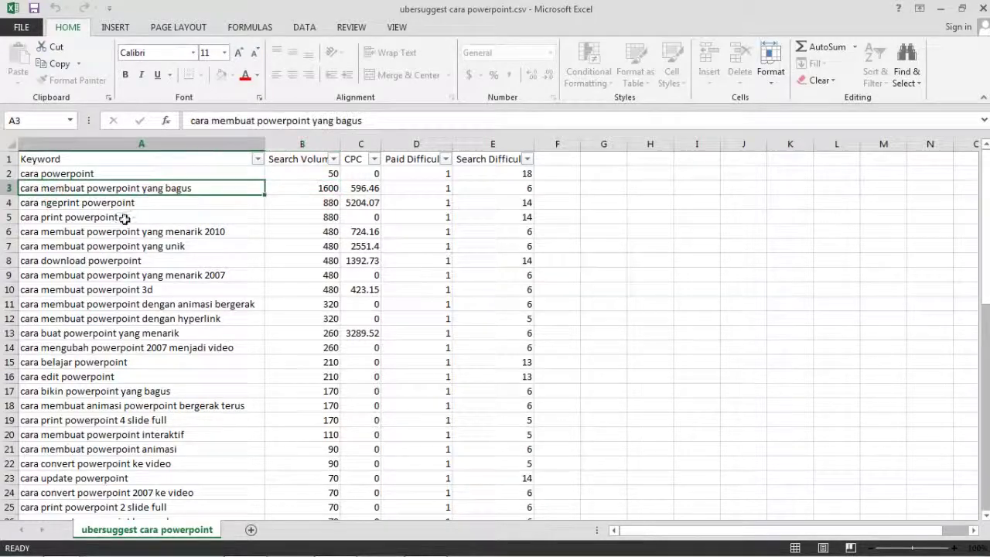
left_click_drag(80, 204, 309, 197)
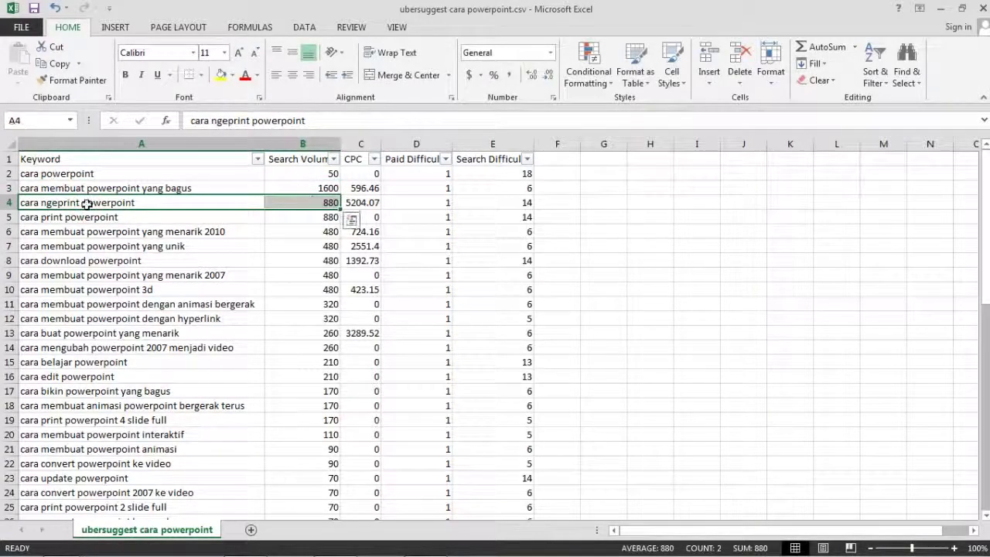
Read through the longer keyword variants in rows 5 to 12 and skim the rest of the list
left_click(49, 217)
left_click_drag(116, 232, 145, 248)
left_click(83, 276)
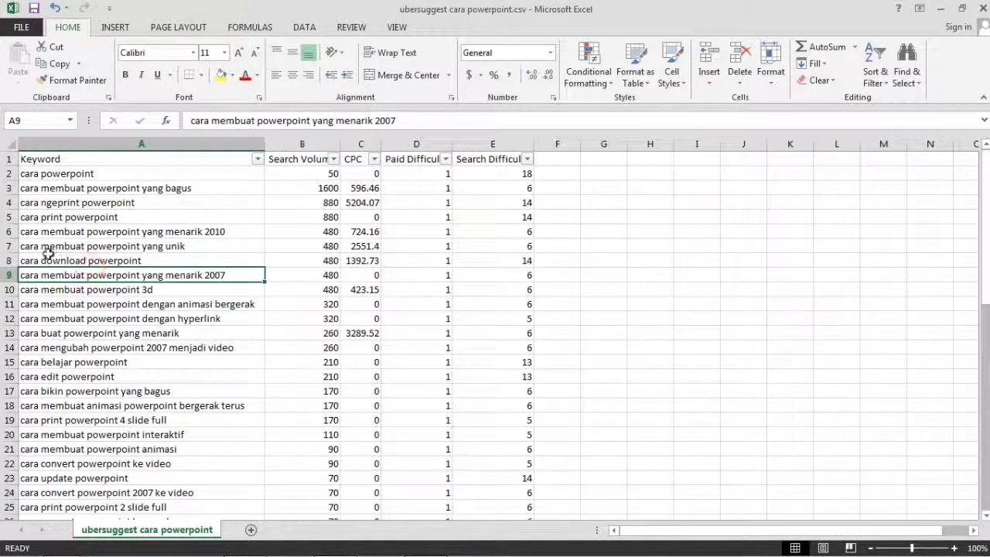
left_click(116, 291)
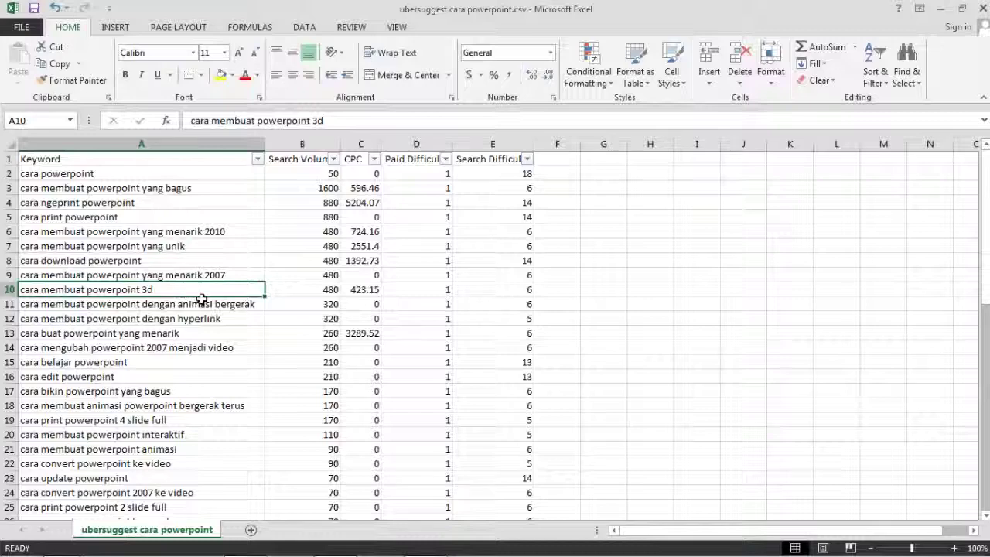
left_click(105, 308)
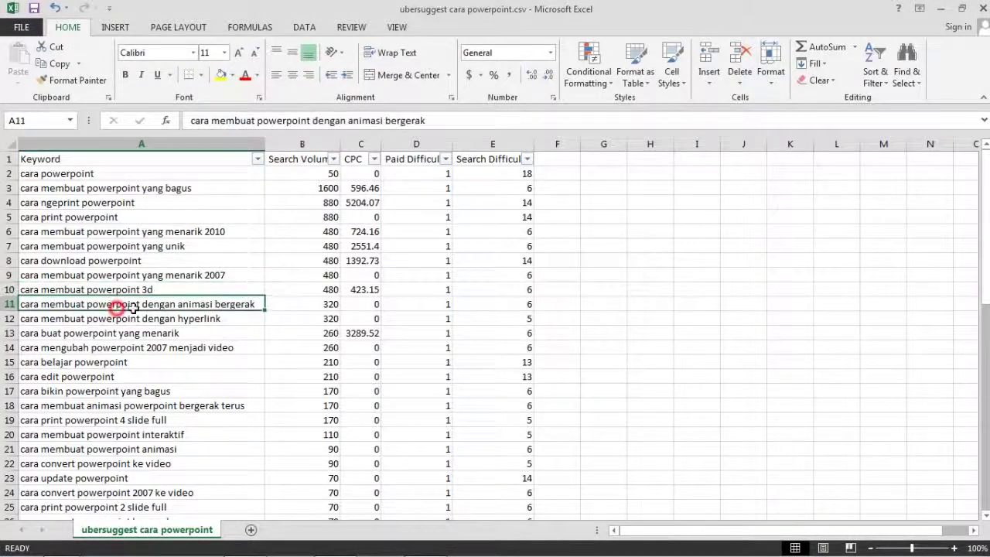
left_click_drag(202, 308, 254, 307)
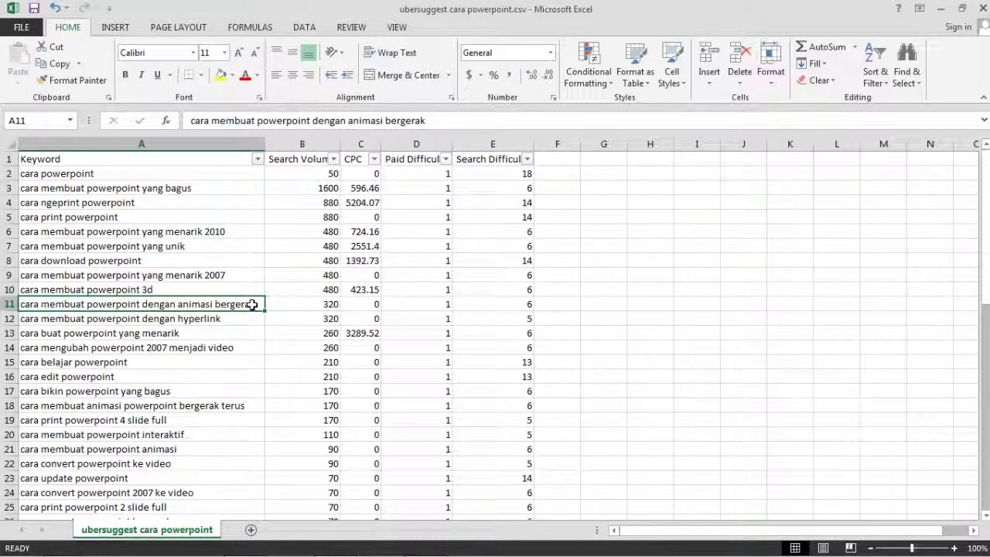
left_click(209, 319)
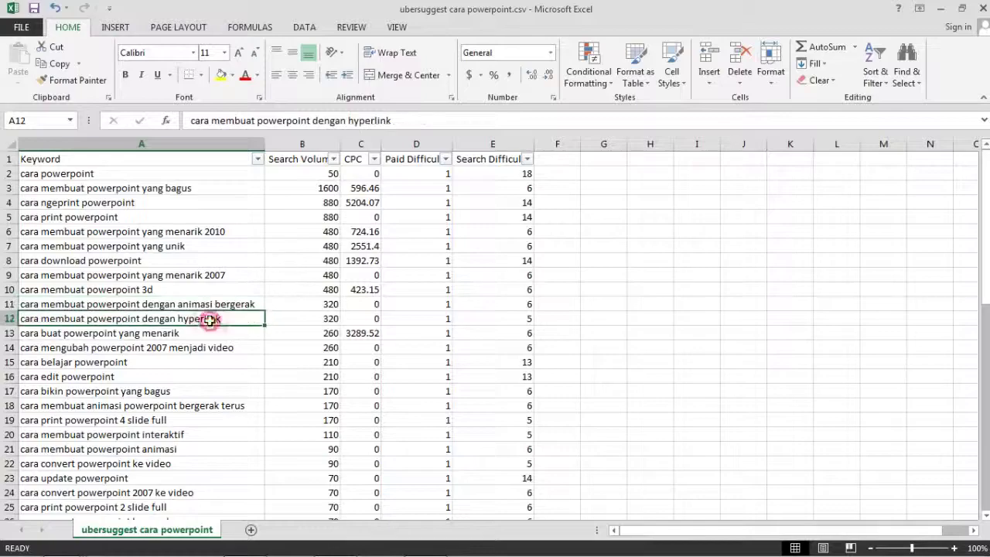
left_click(173, 231)
scroll(158, 232, "down", 9)
scroll(159, 288, "up", 9)
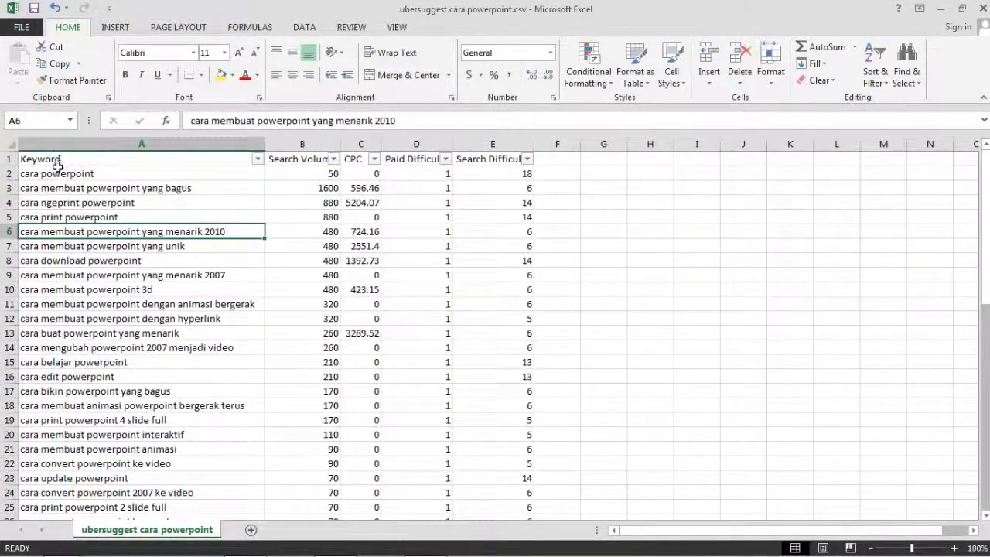
Review the volume, CPC and difficulty figures in rows 2 to 8 and check keywords further down
left_click_drag(54, 173, 479, 261)
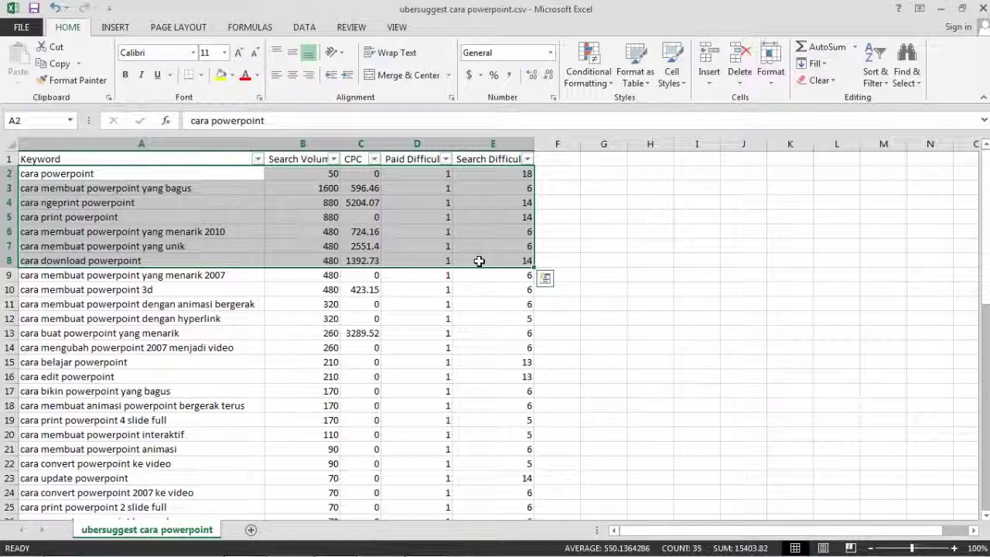
left_click(280, 276)
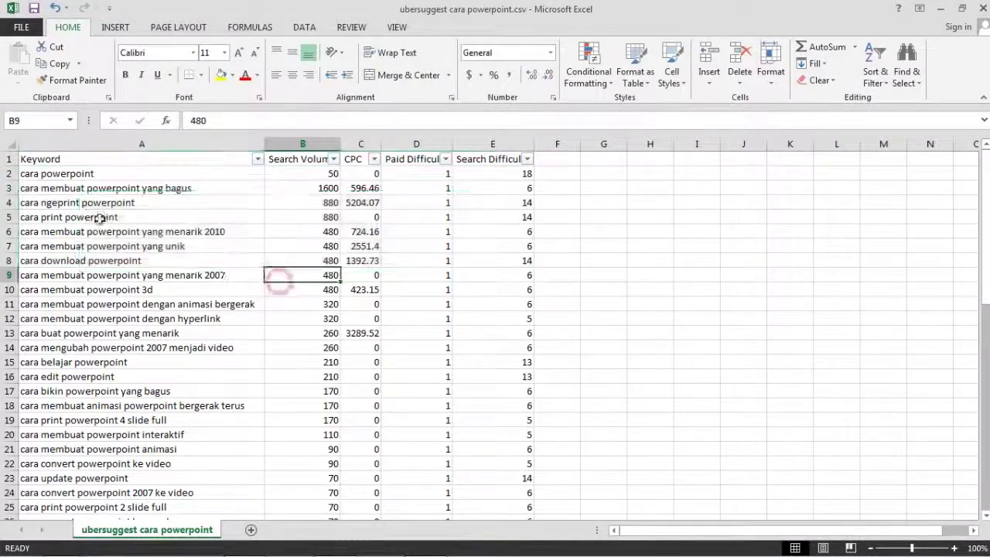
left_click(84, 216)
scroll(94, 256, "down", 2)
left_click_drag(69, 247, 116, 304)
left_click(58, 261)
scroll(67, 255, "up", 4)
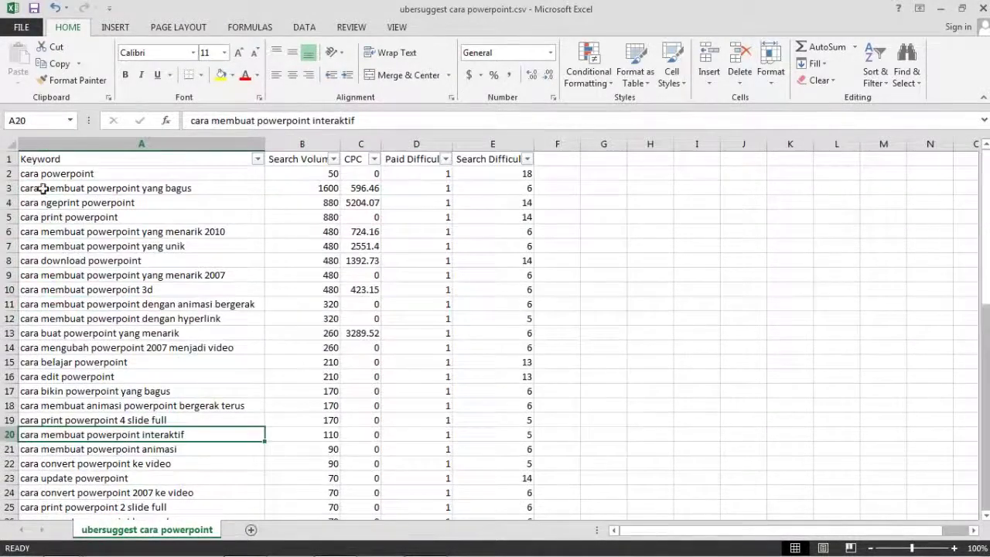
Compare "cara powerpoint" and its search volume with longer phrases such as "cara membuat powerpoint dengan animasi bergerak"
left_click_drag(43, 174, 200, 289)
left_click(194, 173)
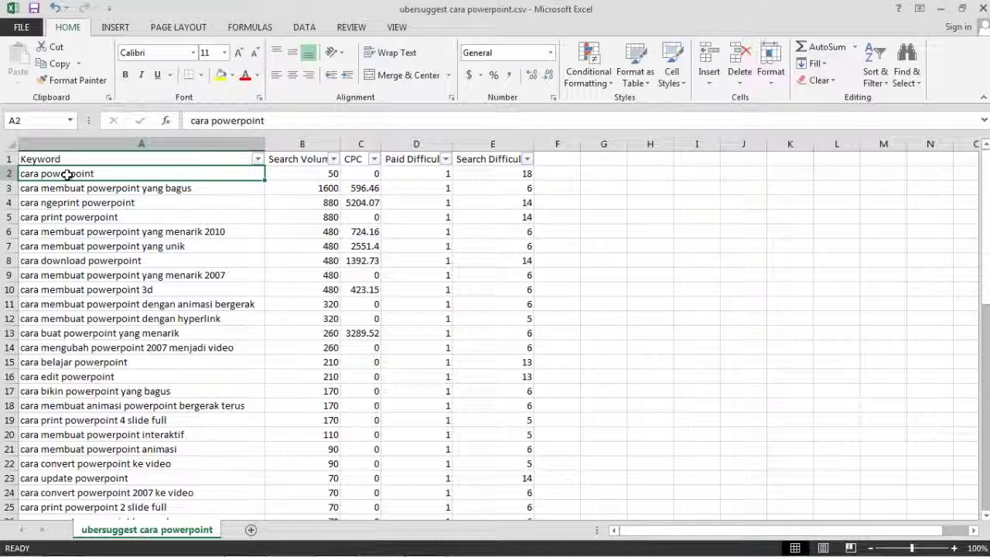
left_click_drag(128, 288, 247, 287)
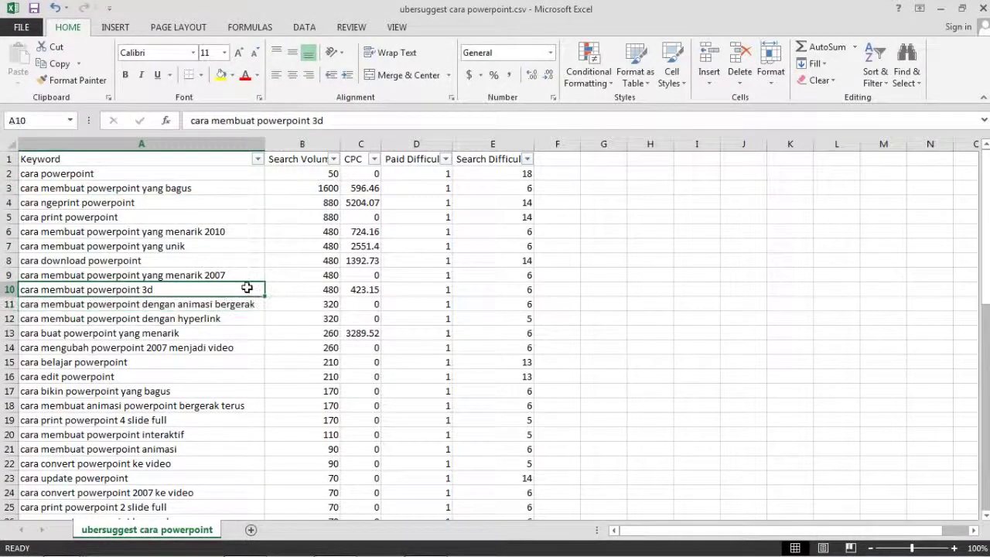
left_click_drag(147, 308, 150, 318)
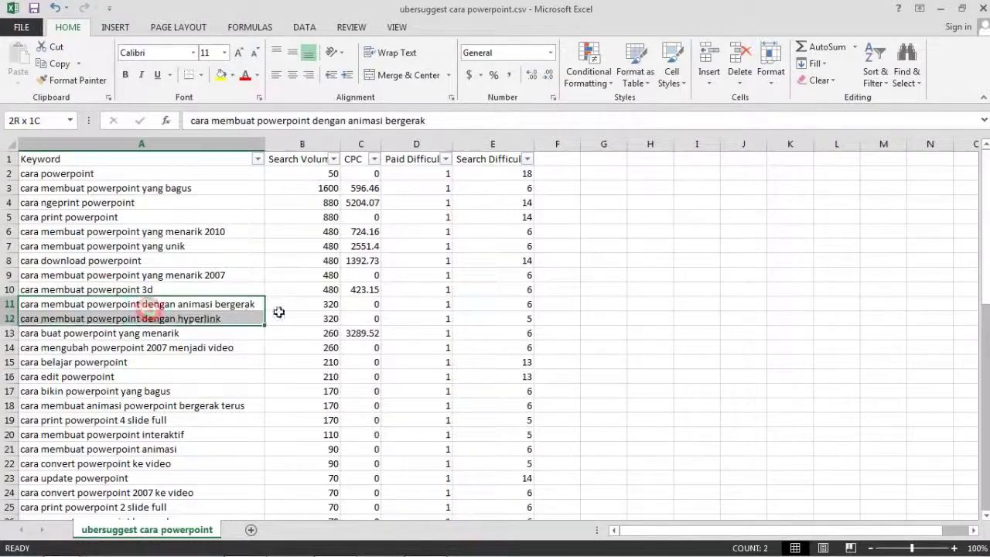
left_click(250, 302)
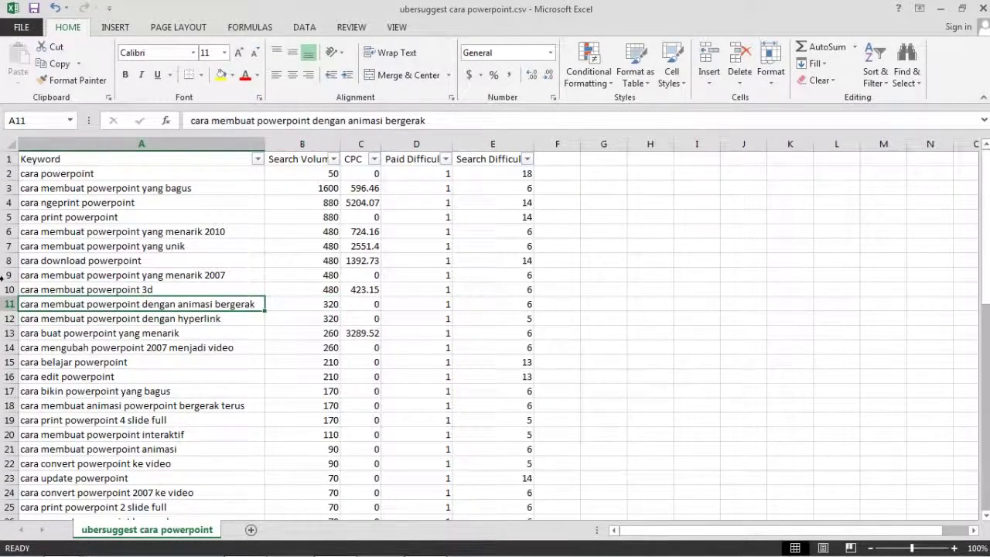
scroll(129, 345, "down", 5)
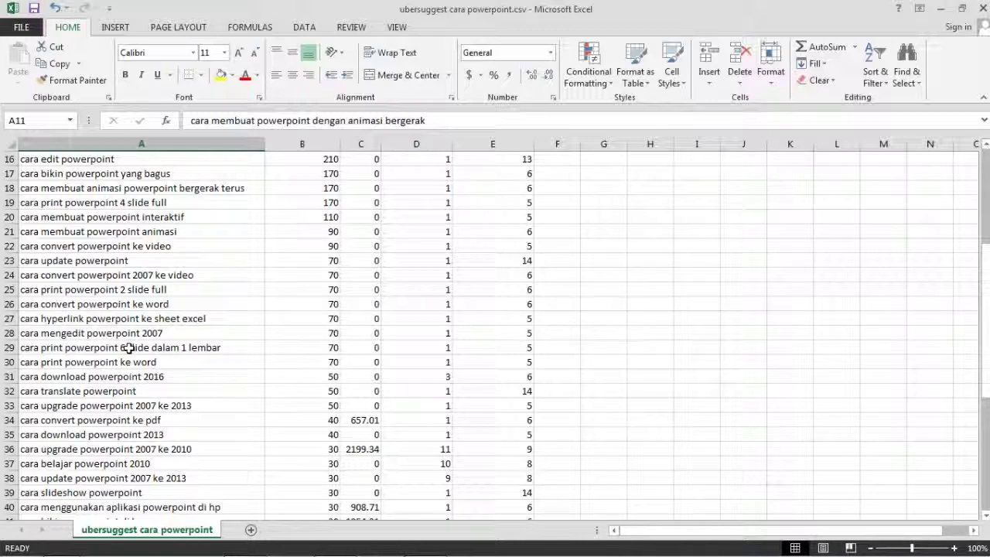
scroll(129, 348, "up", 5)
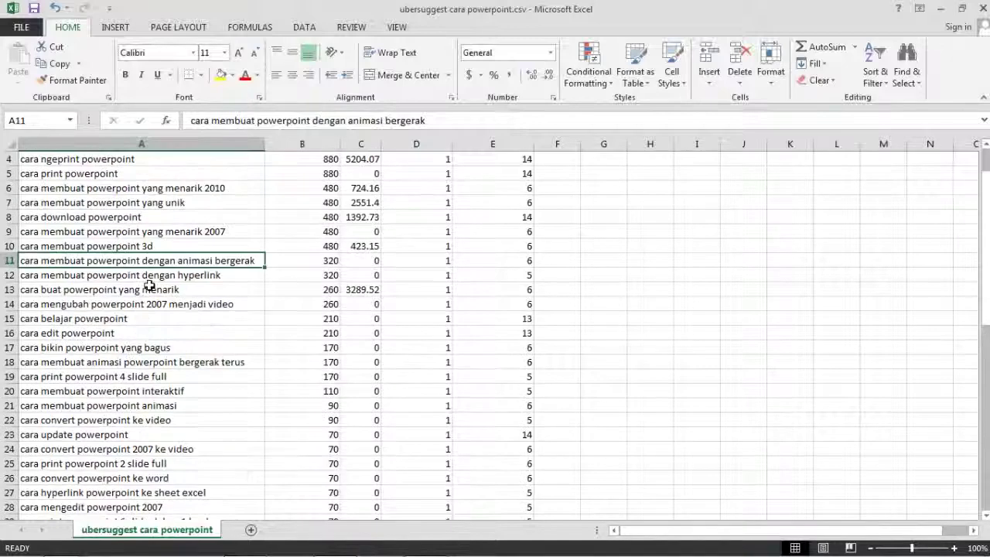
left_click(58, 175)
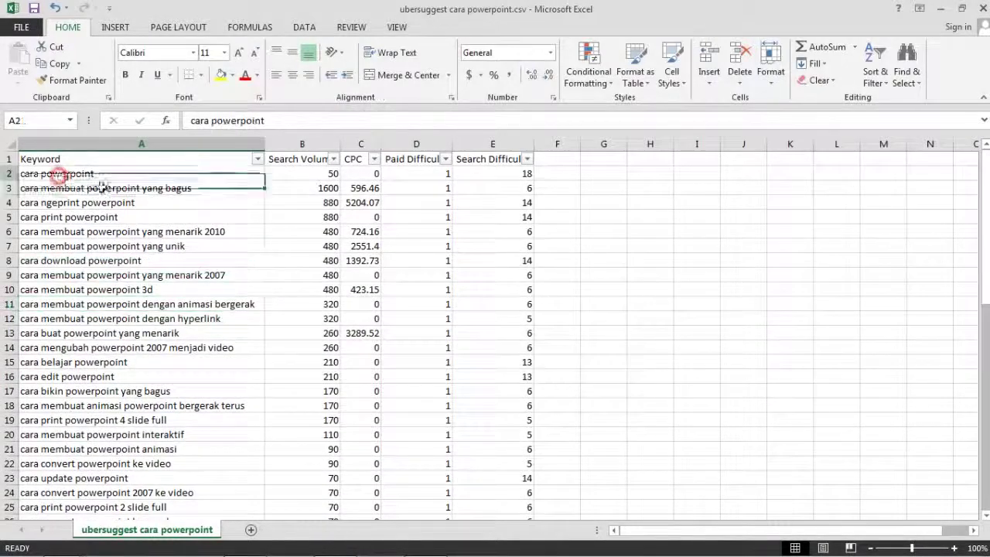
left_click(323, 175)
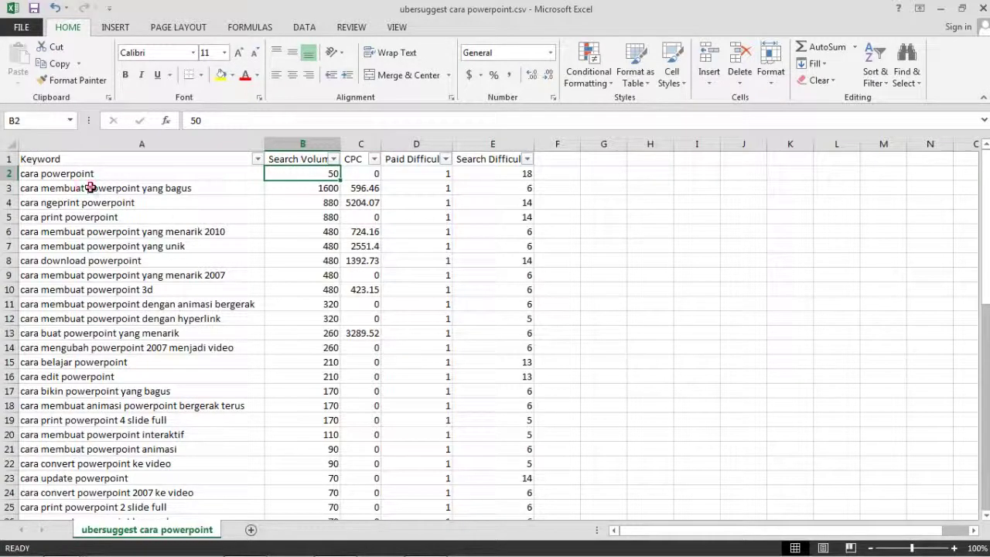
Compare the CPC values of "cara membuat powerpoint yang bagus" and "cara ngeprint powerpoint" in rows 3 and 4
left_click_drag(90, 187, 155, 188)
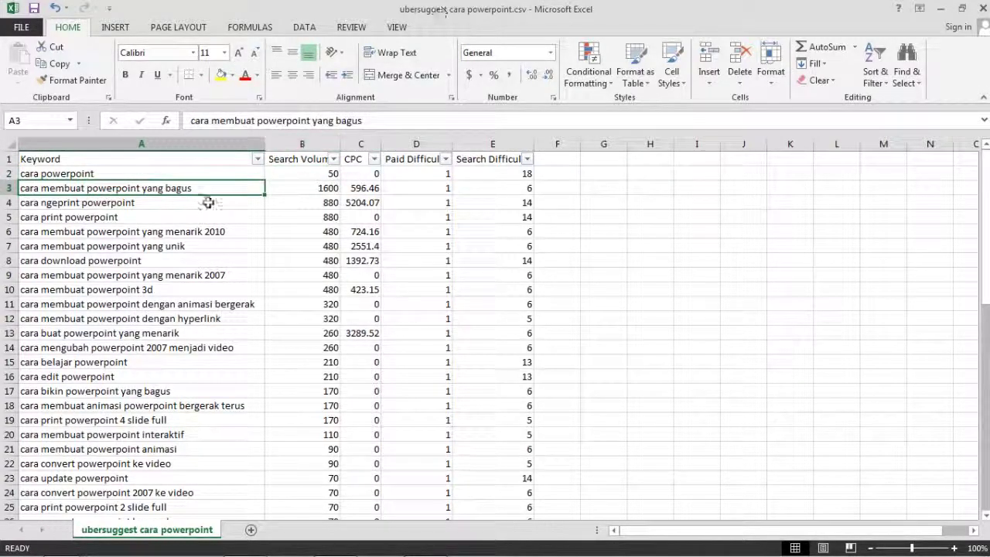
left_click(361, 188)
left_click(361, 202)
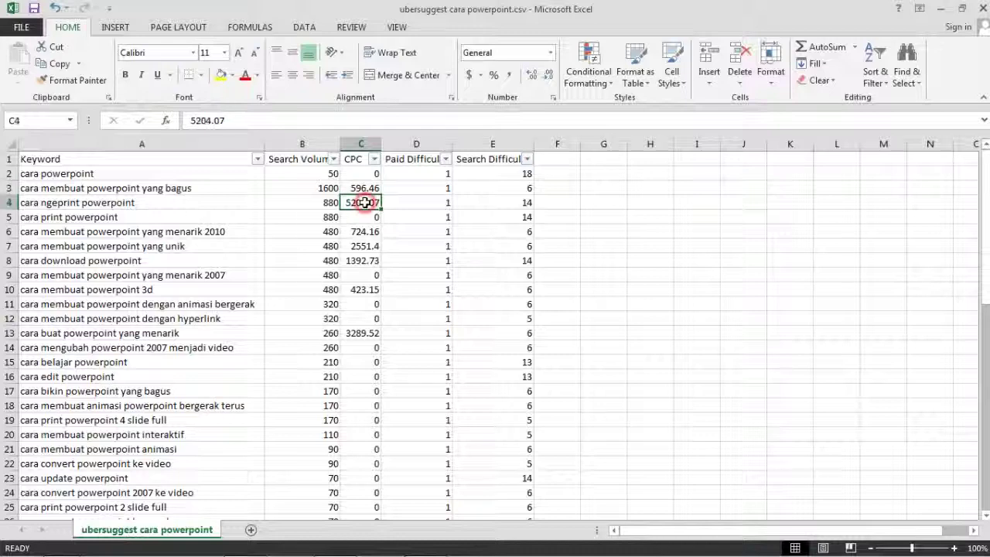
left_click(14, 199)
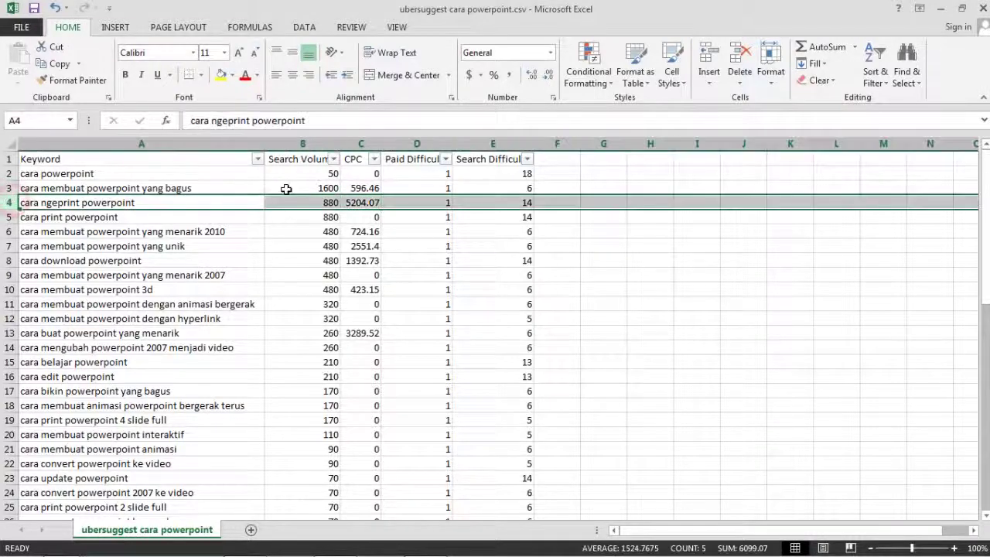
double_click(352, 204)
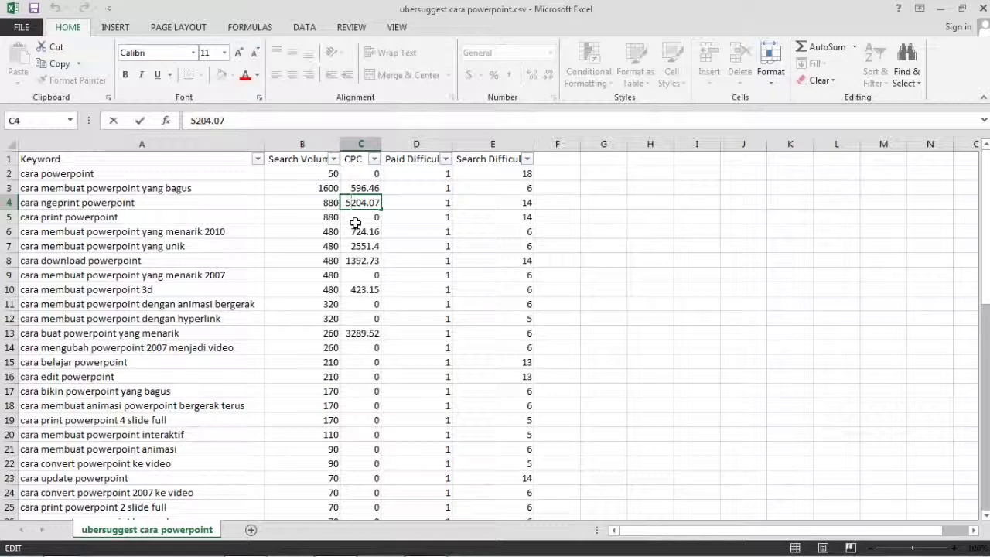
key("Return")
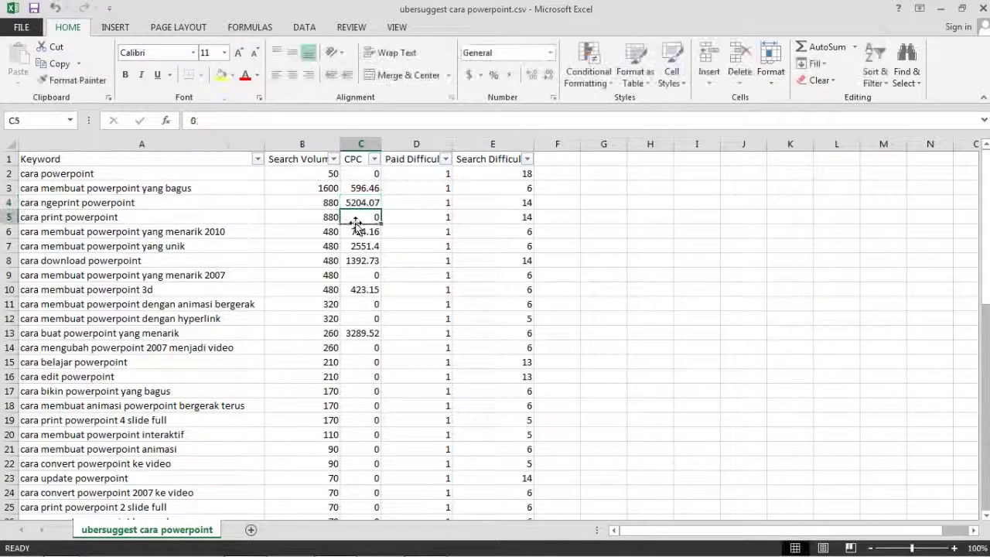
key("Down")
key("Up")
key("Up")
key("Up")
key("Left")
key("Left")
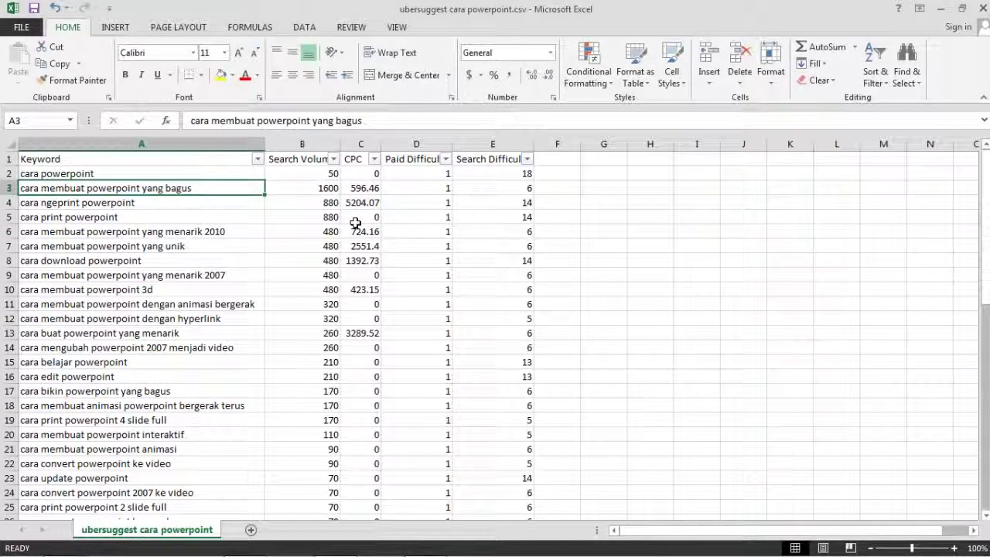
Review the keywords in rows 2 to 15 and skim the following ones as far as row 40
left_click_drag(58, 178, 249, 368)
left_click(107, 217)
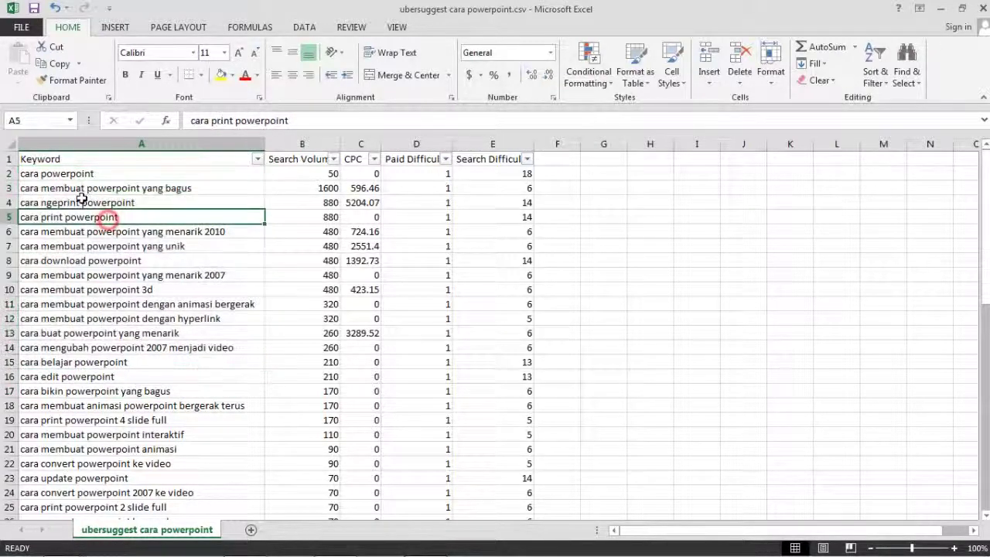
left_click_drag(66, 177, 172, 349)
scroll(167, 379, "down", 1)
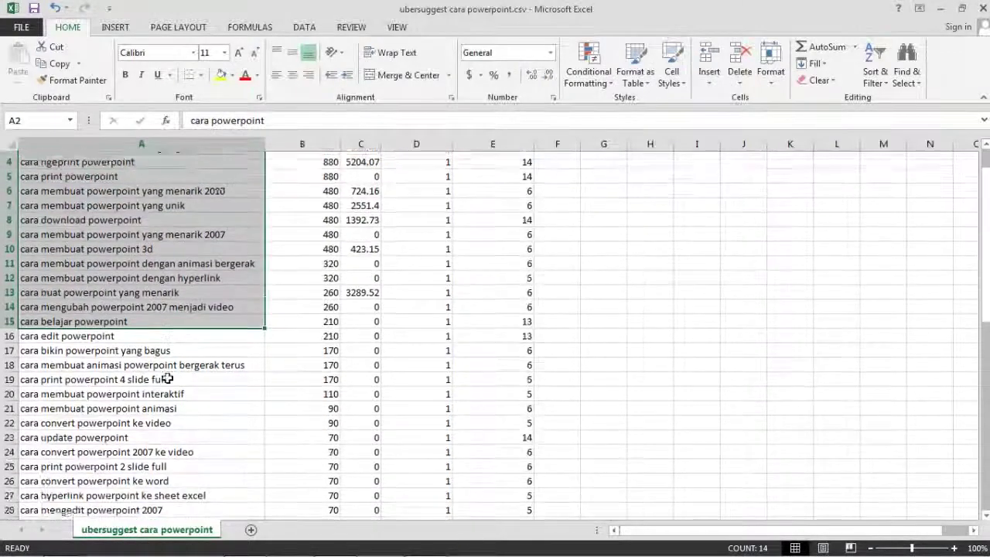
scroll(167, 379, "down", 4)
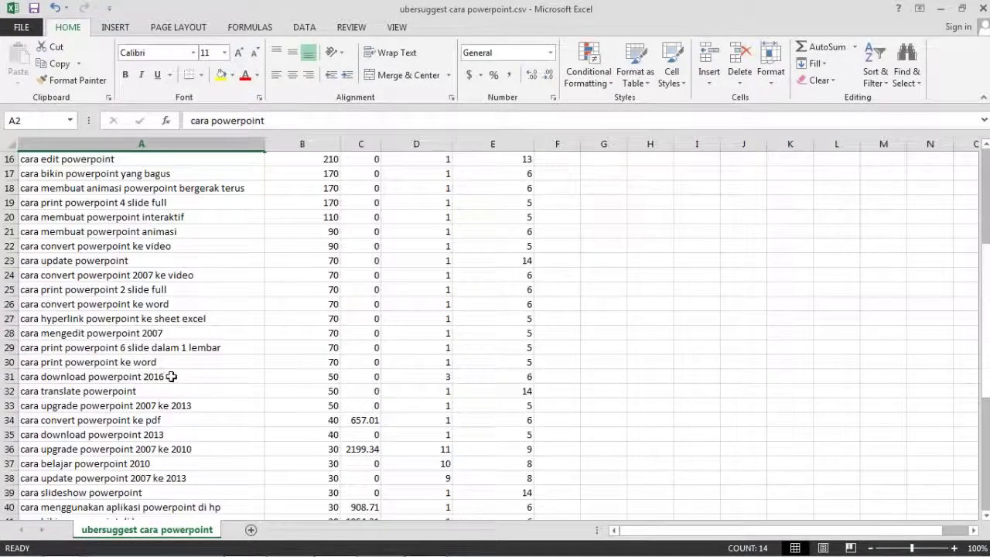
left_click(188, 275)
scroll(164, 263, "up", 5)
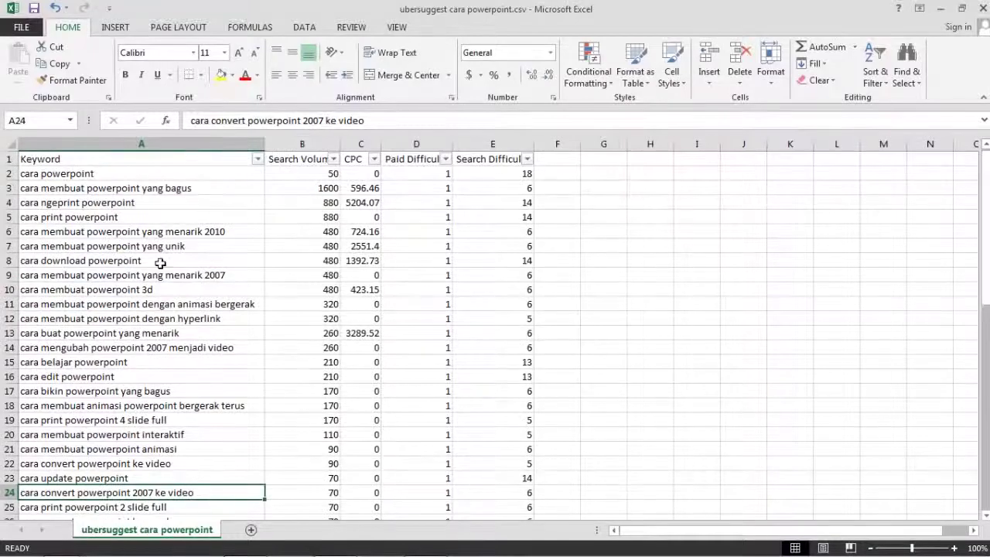
Skim the keyword list down to its last entry and review the keywords in rows 2 to 20 again
left_click(140, 219)
scroll(133, 314, "down", 14)
scroll(132, 319, "down", 3)
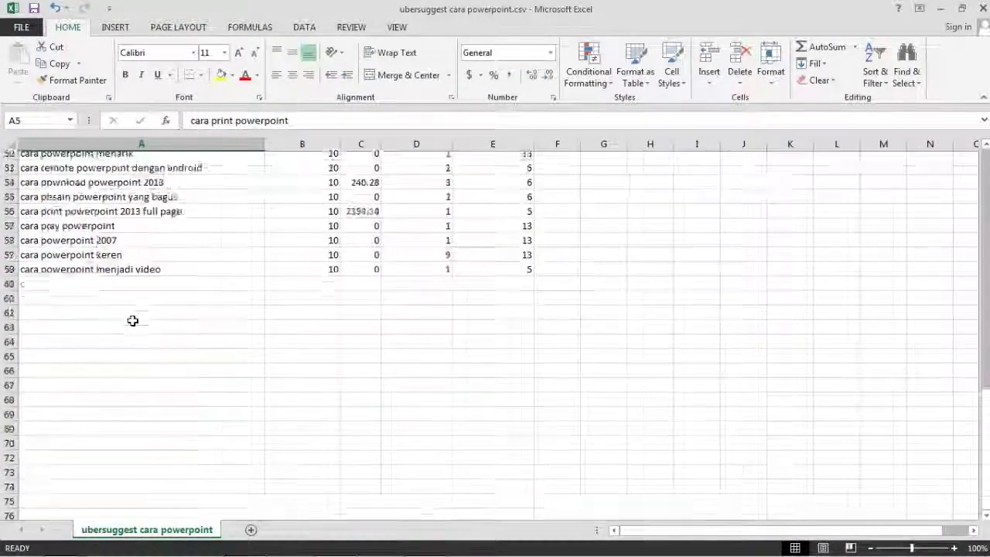
scroll(222, 232, "up", 17)
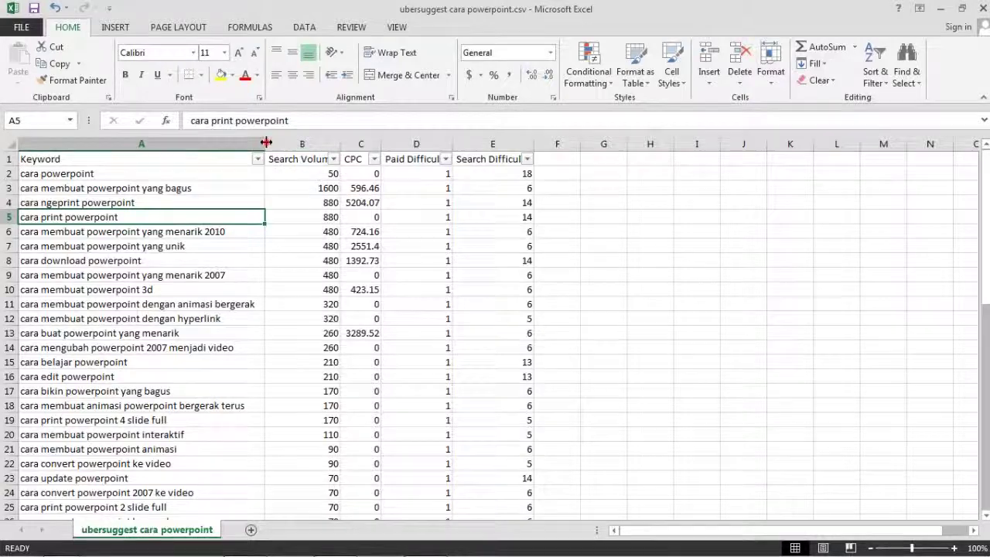
left_click_drag(61, 180, 170, 435)
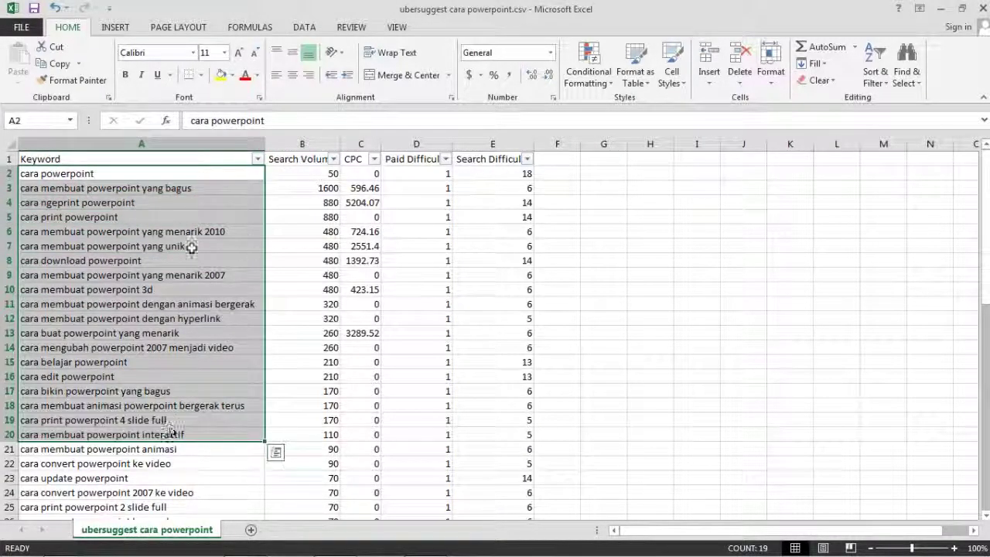
left_click(271, 271)
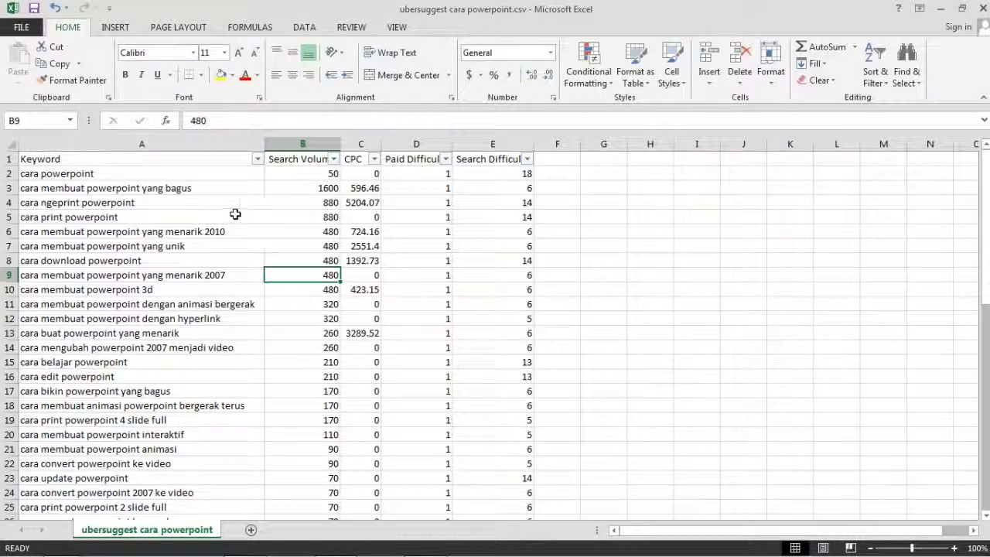
left_click(169, 189)
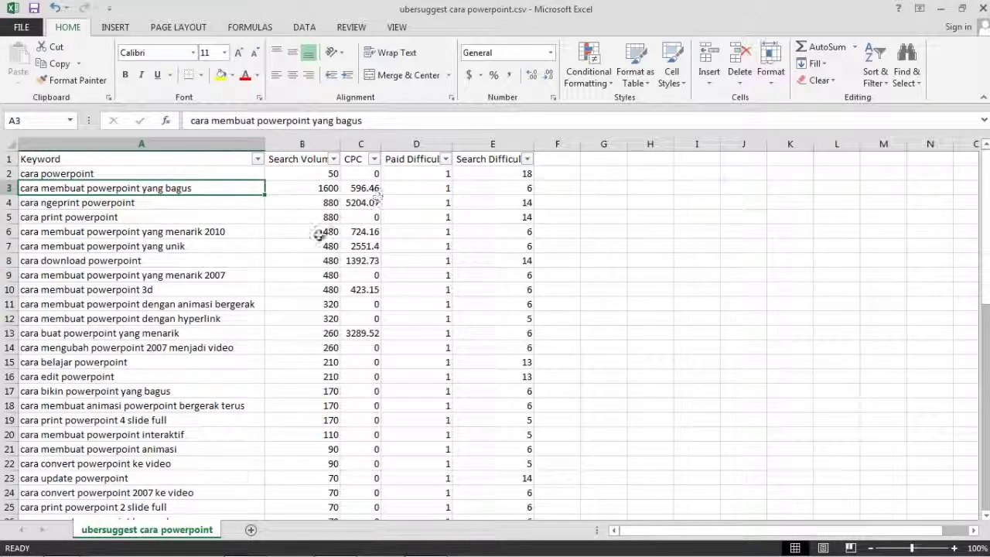